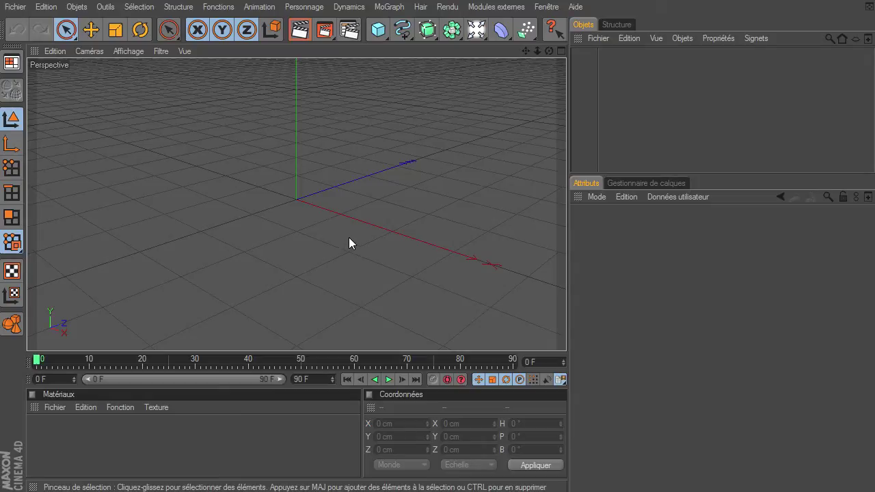
Add a Sol floor and an Arrière plan background, then dolly the camera back.
left_click(477, 29)
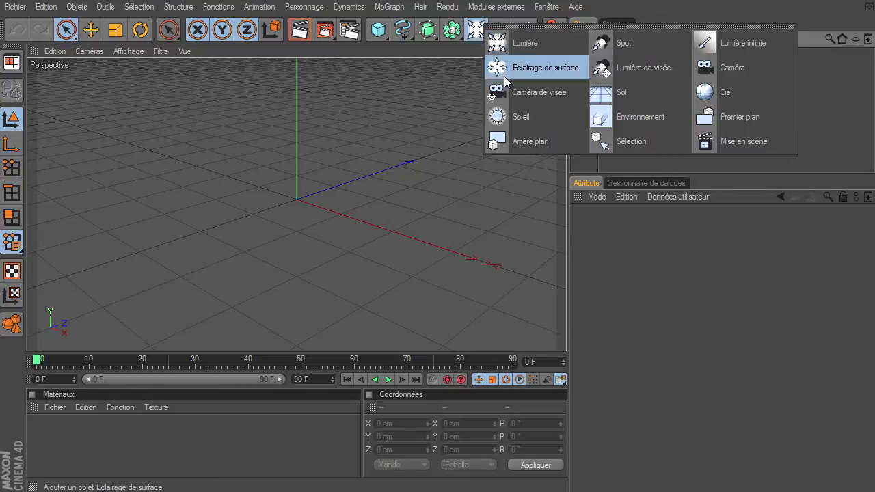
left_click(629, 96)
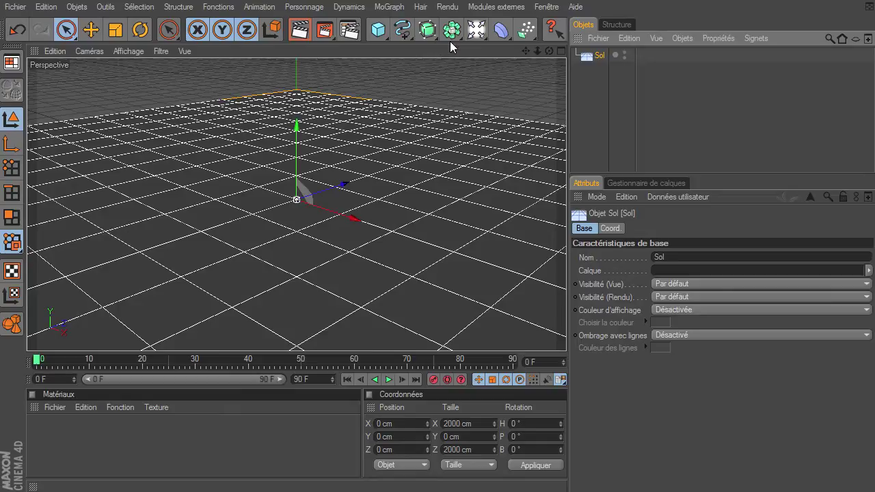
left_click(476, 30)
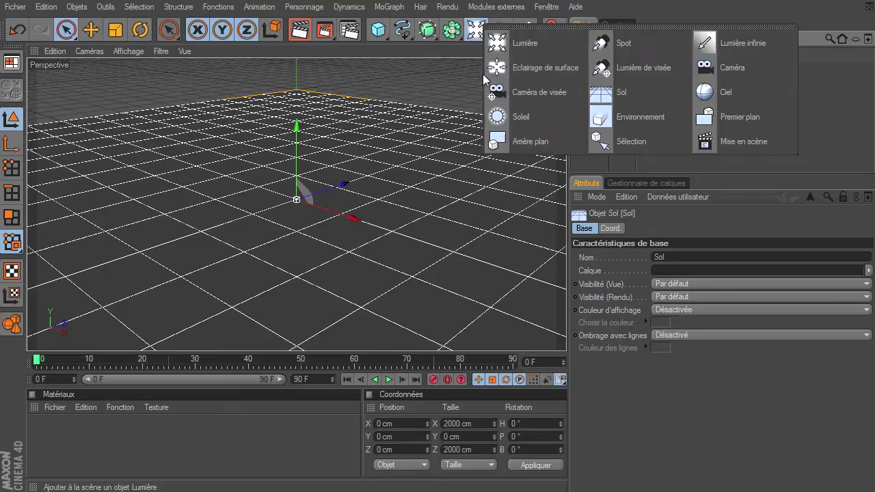
left_click(540, 142)
left_click_drag(537, 51, 557, 70)
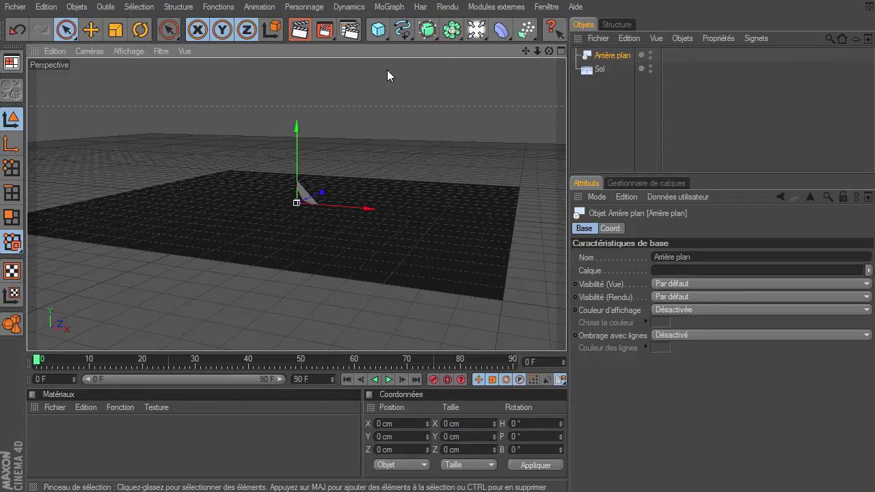
Add a Rendu tag to Sol and enable Composition avec le fond.
left_click(591, 70)
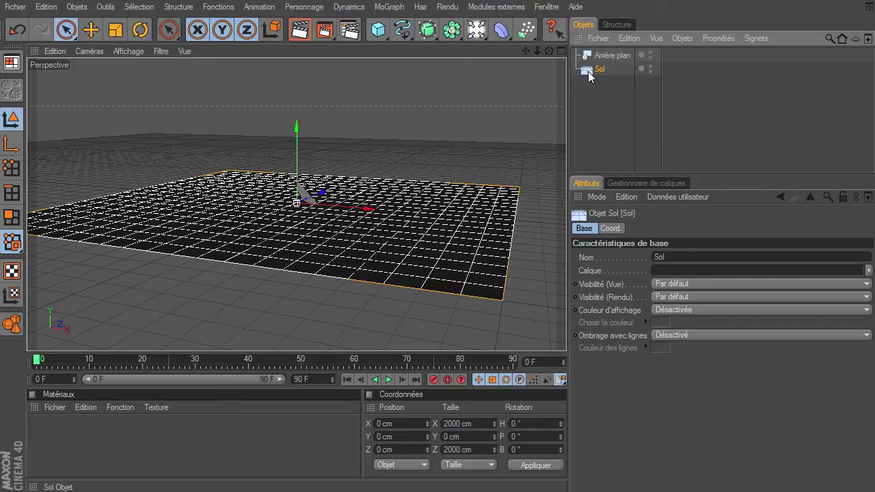
right_click(589, 75)
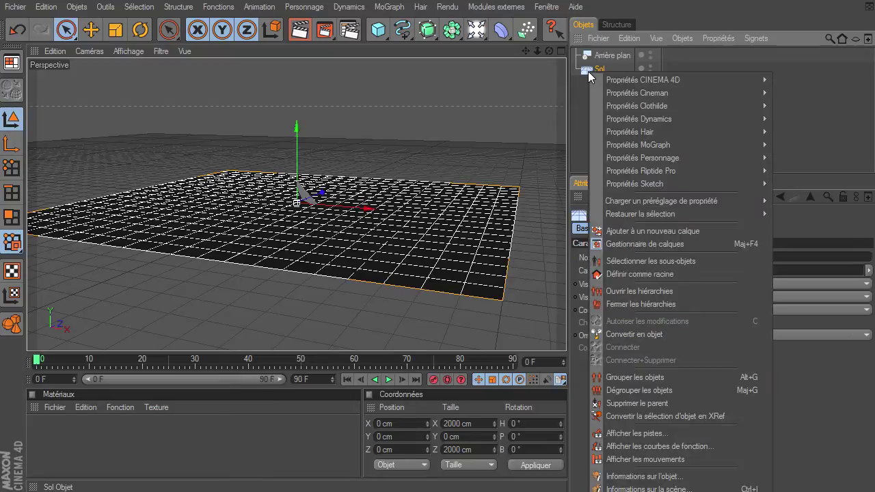
mouse_move(643, 80)
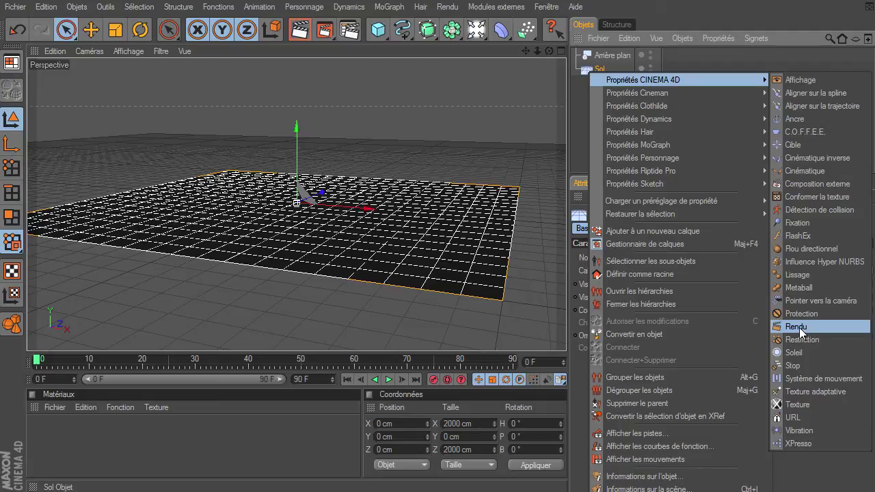
left_click(799, 328)
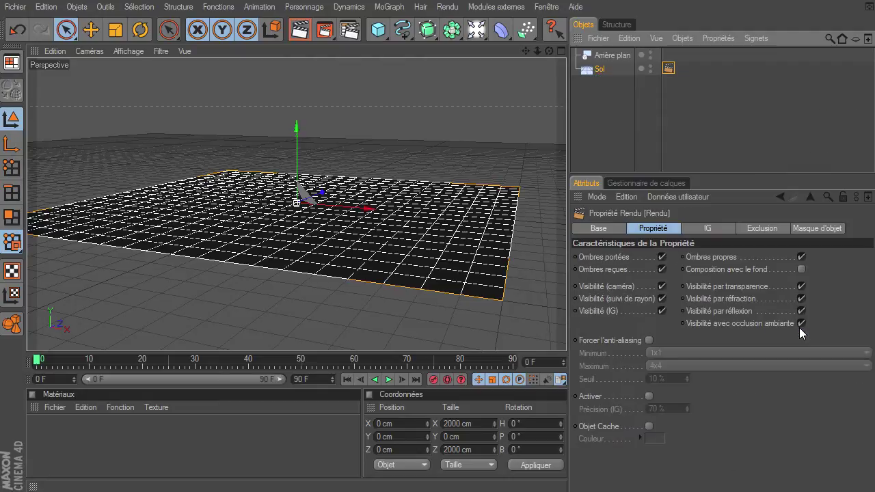
left_click(668, 68)
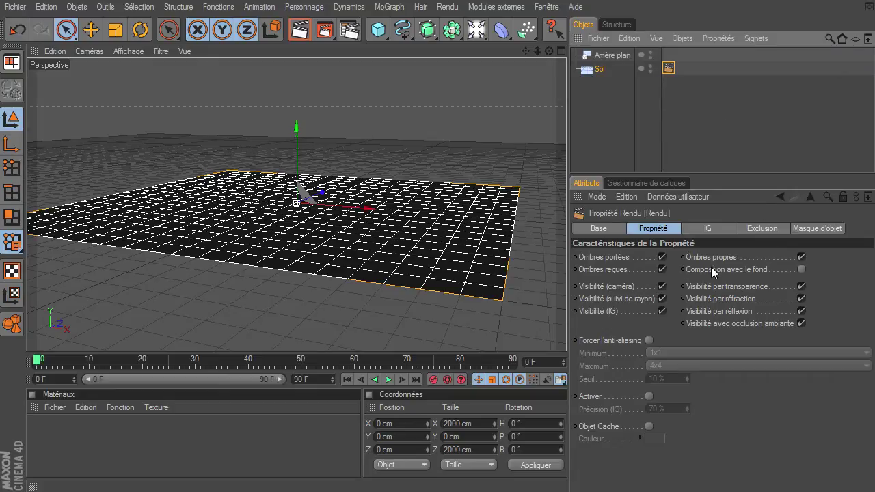
left_click(802, 269)
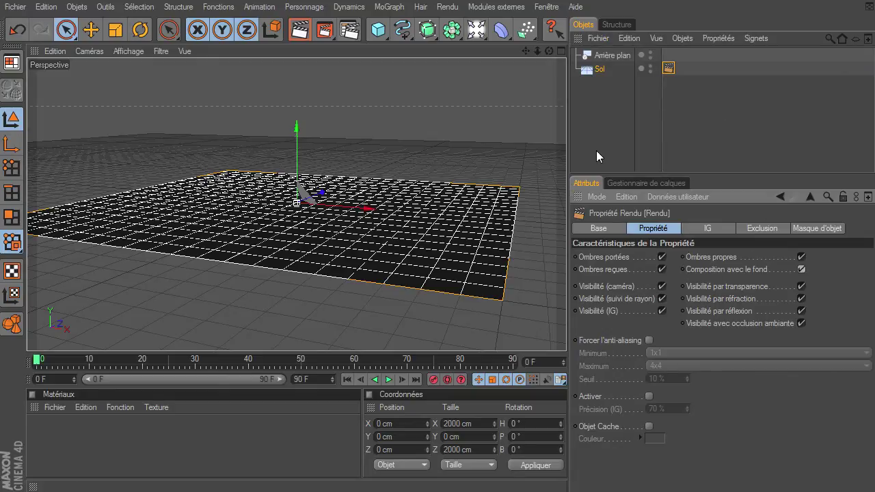
left_click(585, 117)
Create a new material and apply it to Arrière plan and Sol.
double_click(133, 437)
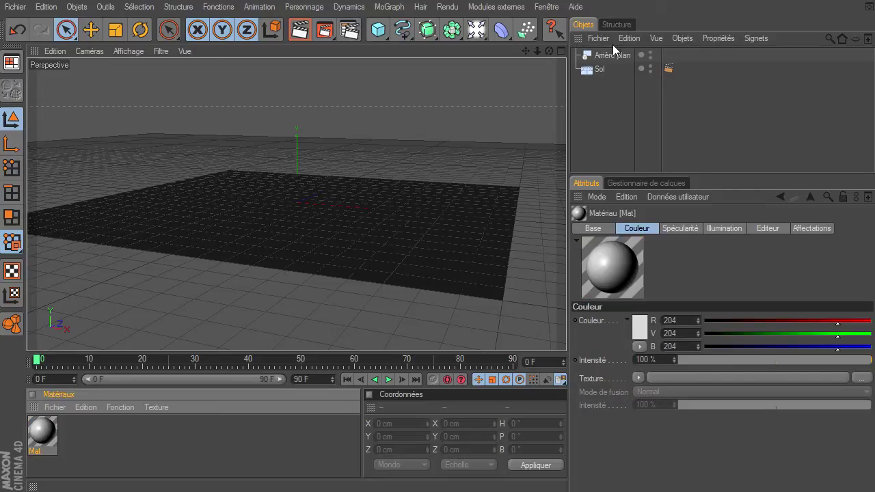
left_click_drag(613, 51, 609, 56)
left_click_drag(408, 235, 598, 71)
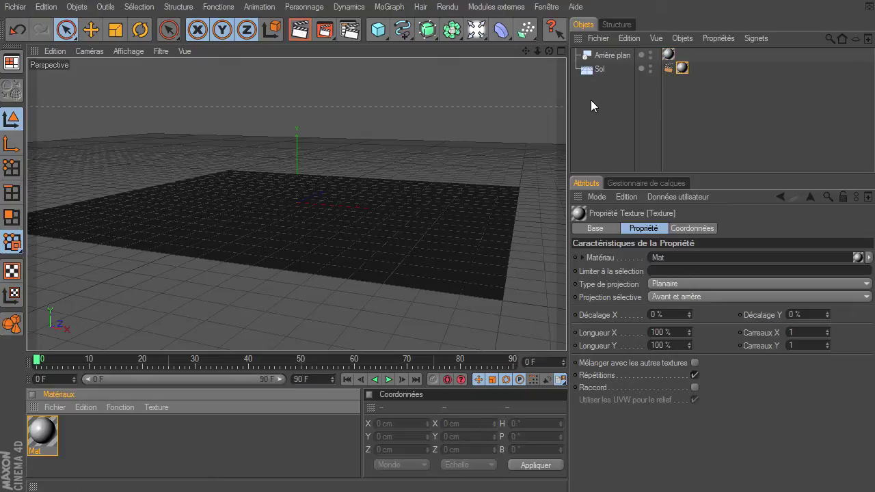
Group Arrière plan and Sol into a null named 'sol et fond'.
left_click_drag(610, 97, 595, 54)
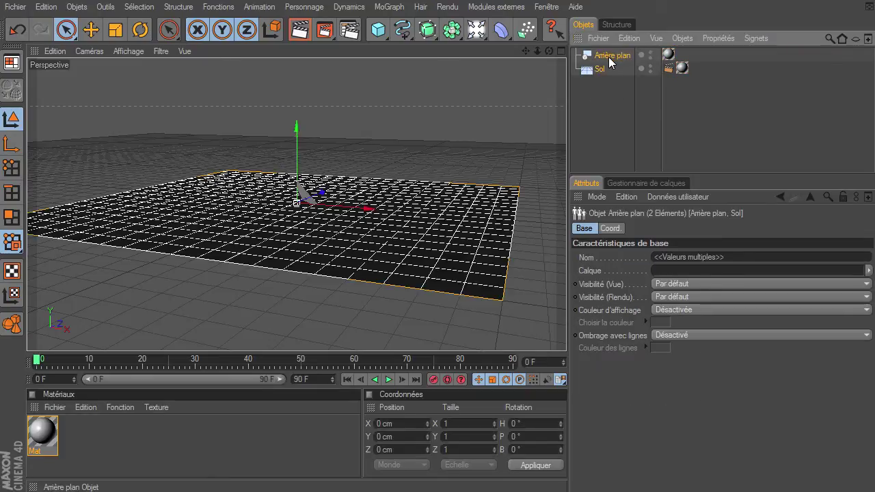
right_click(603, 62)
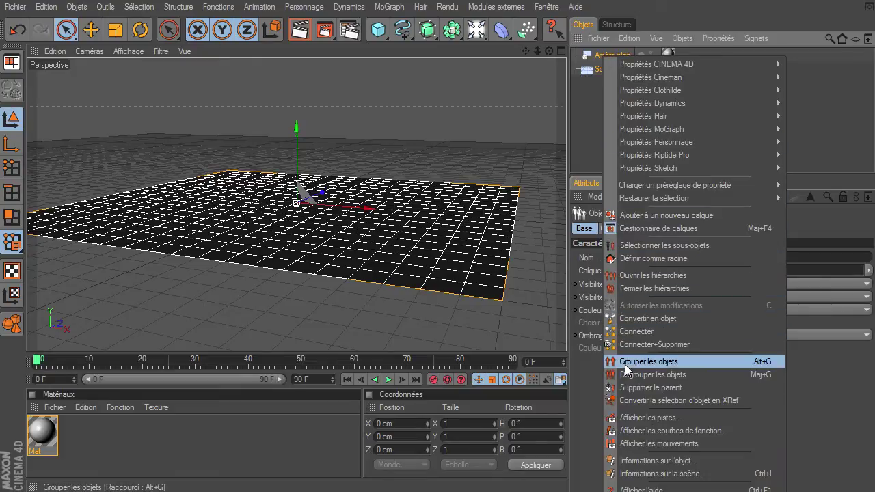
left_click(626, 362)
double_click(625, 56)
type("sol et fon")
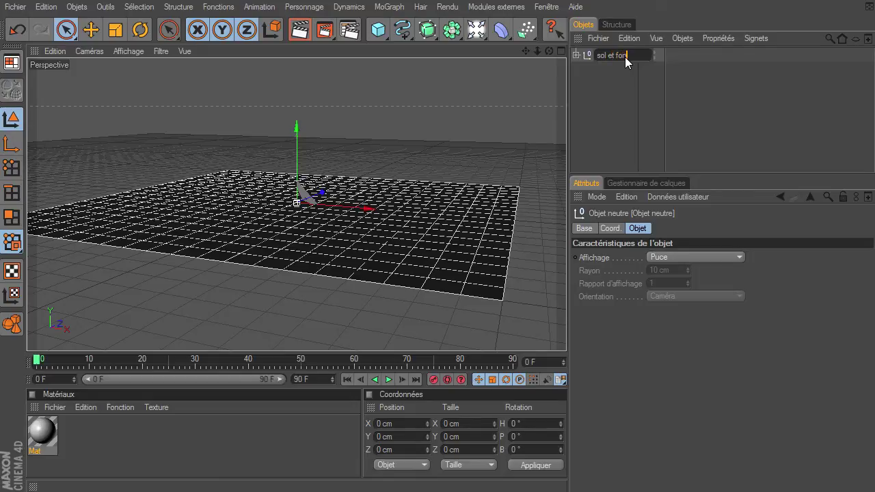
type("d")
key("Return")
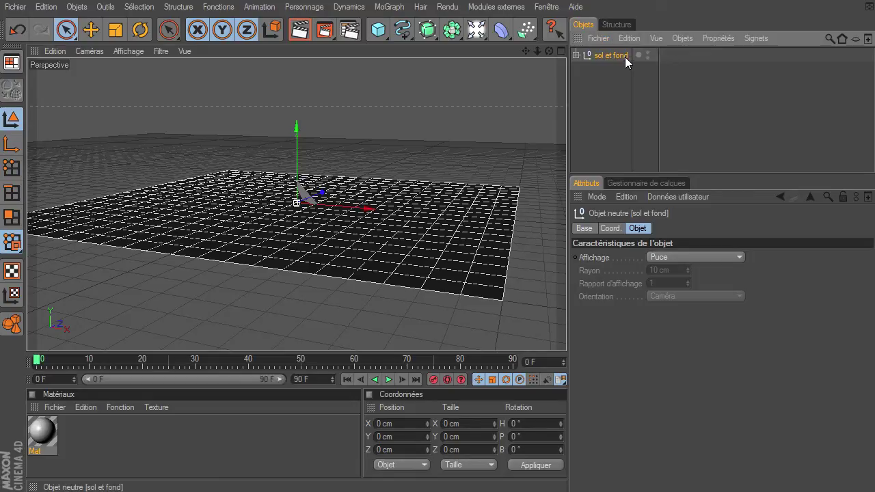
Rename the Mat material to 'sol et fond'.
left_click(81, 449)
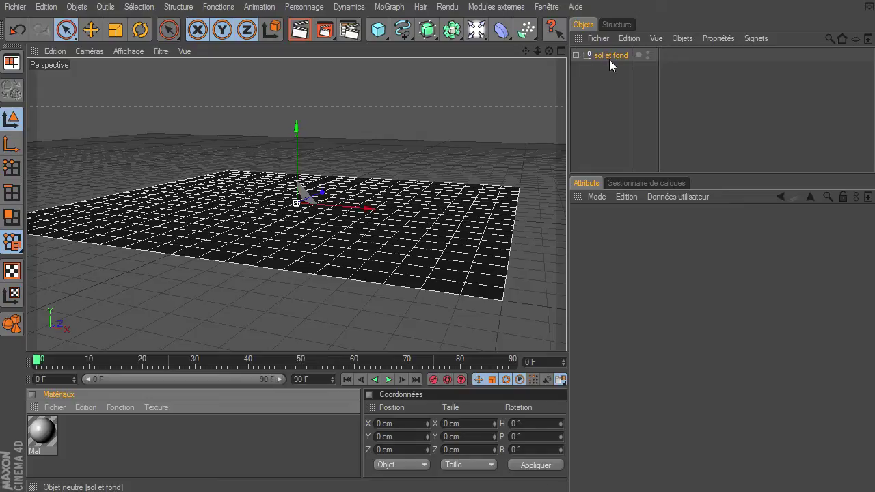
left_click(33, 452)
type("sol et fond")
key("Return")
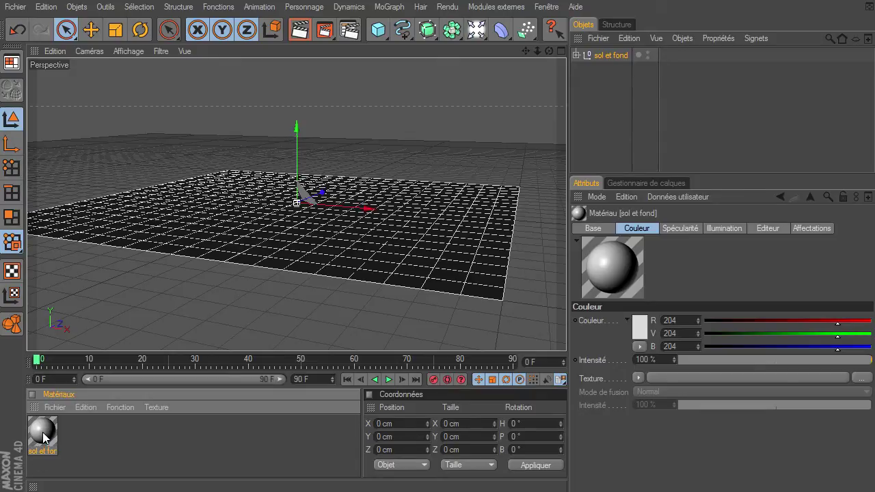
Add the sol et fond material to a new layer named 'sol et fond'.
right_click(43, 438)
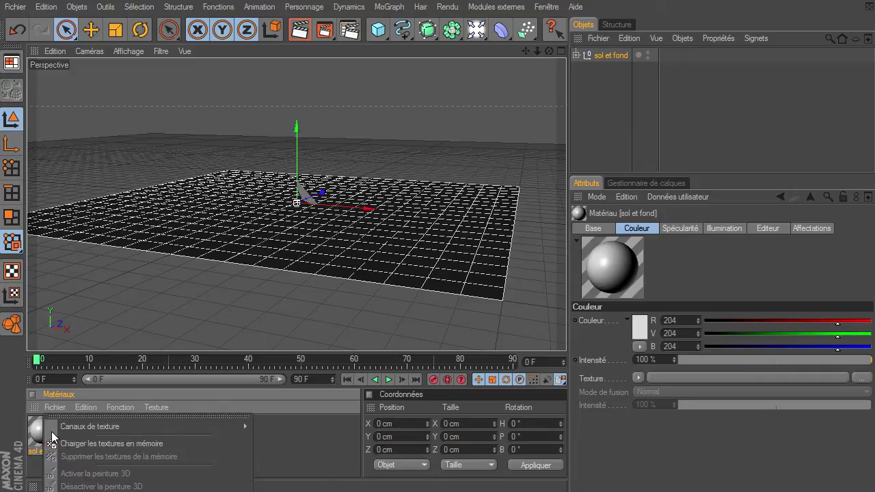
left_click(320, 360)
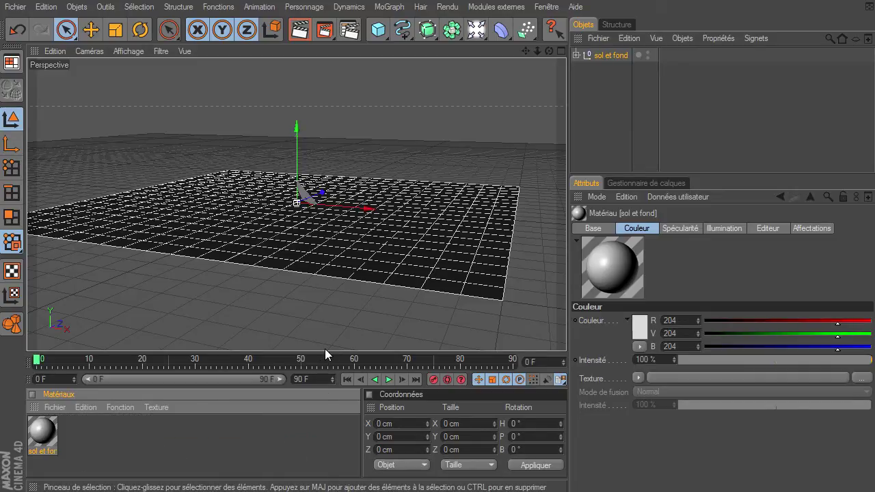
left_click_drag(322, 352, 329, 115)
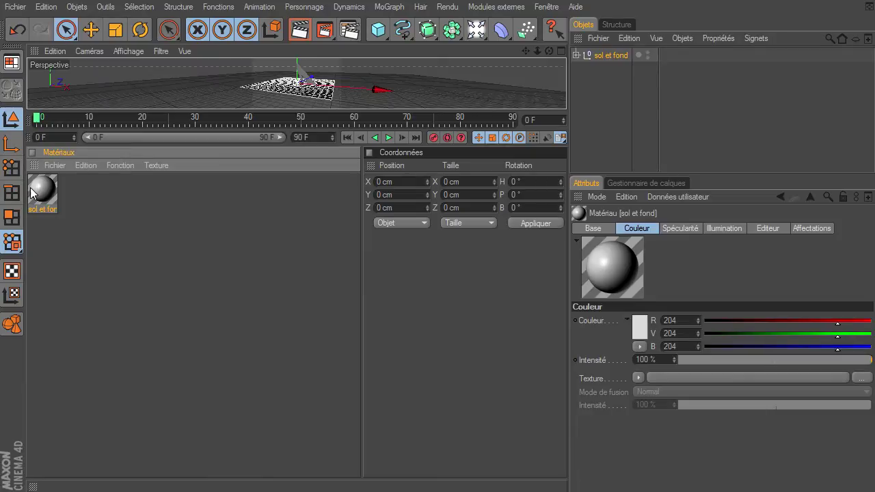
right_click(32, 190)
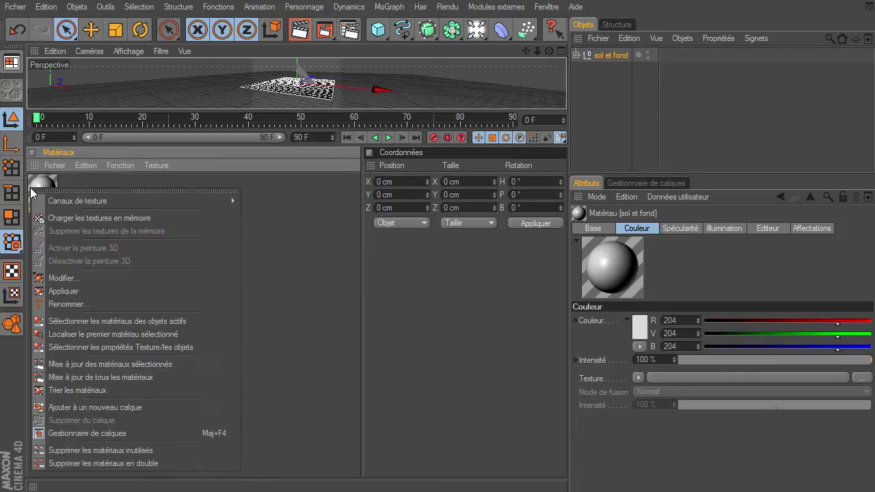
left_click(116, 409)
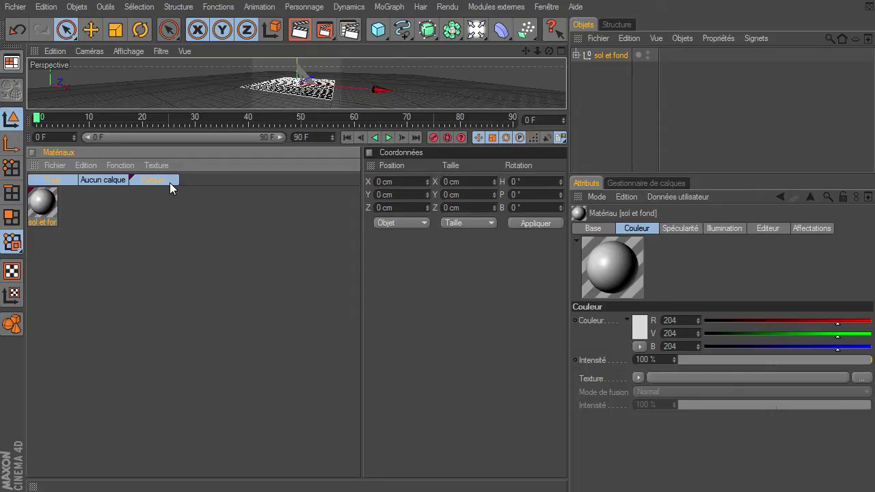
left_click_drag(232, 110, 231, 368)
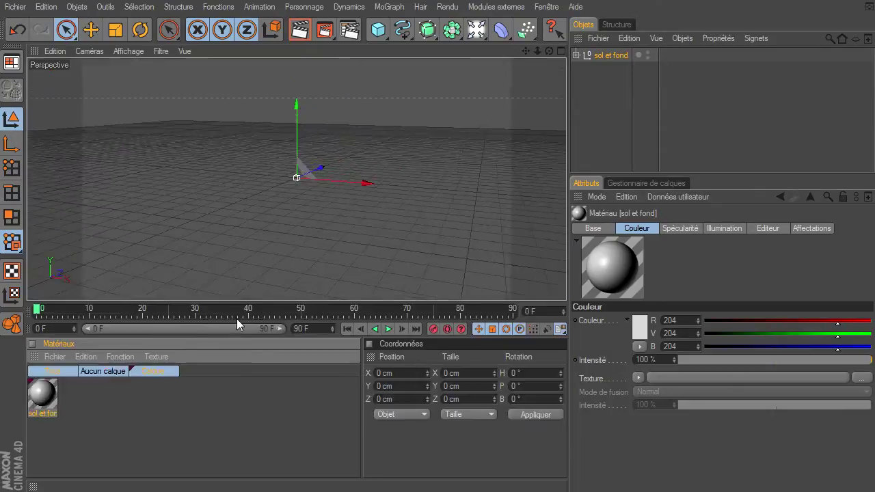
double_click(155, 426)
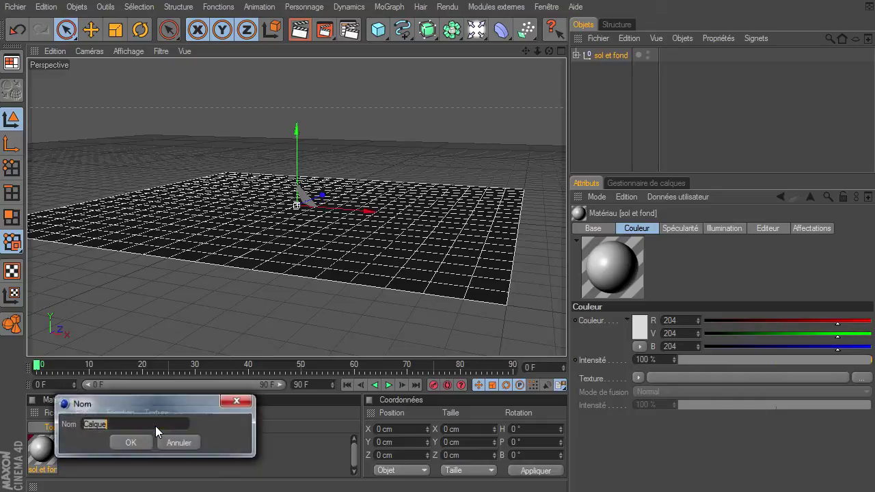
type("sol et fond")
key("Return")
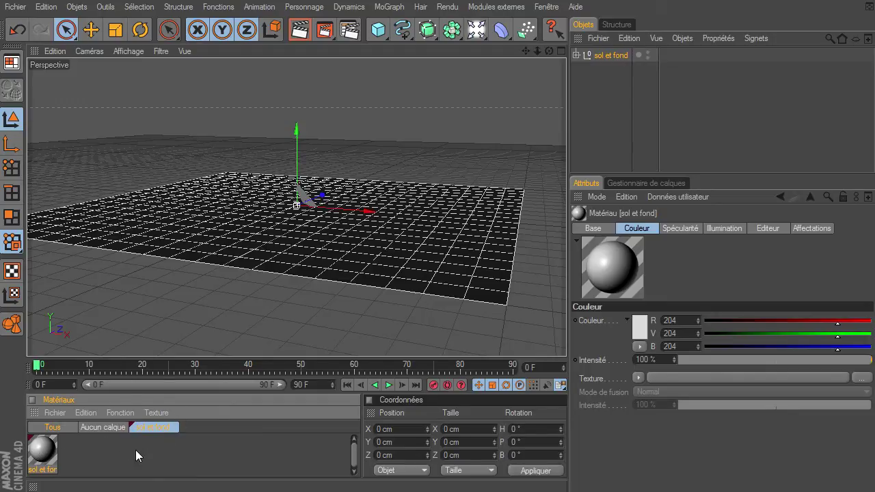
Check the material layer filters: Aucun calque, Tous, then sol et fond.
left_click(107, 429)
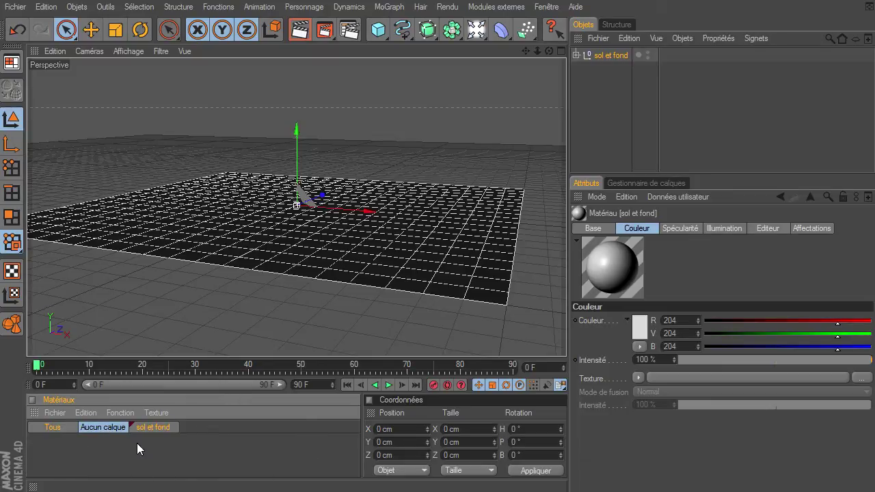
left_click(56, 428)
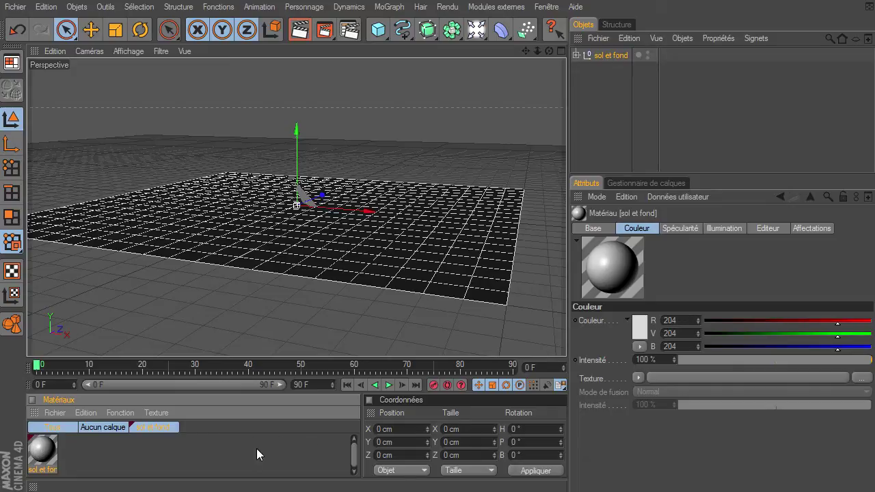
left_click(154, 428)
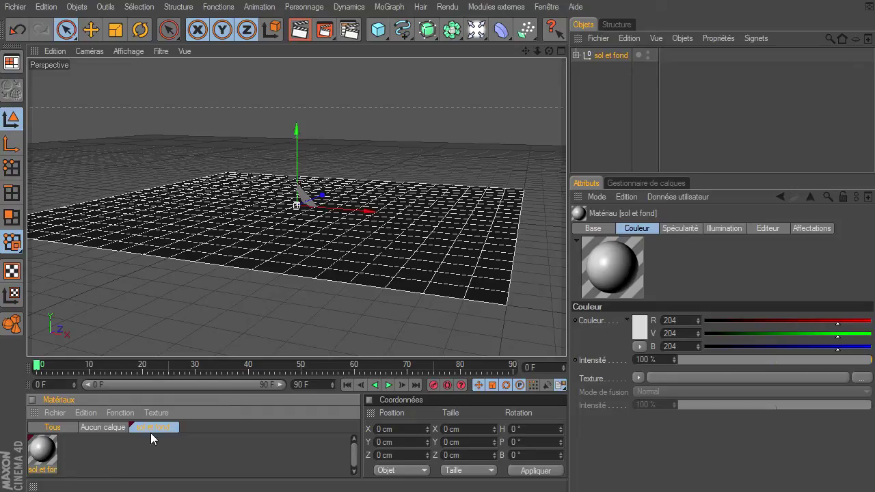
left_click(40, 430)
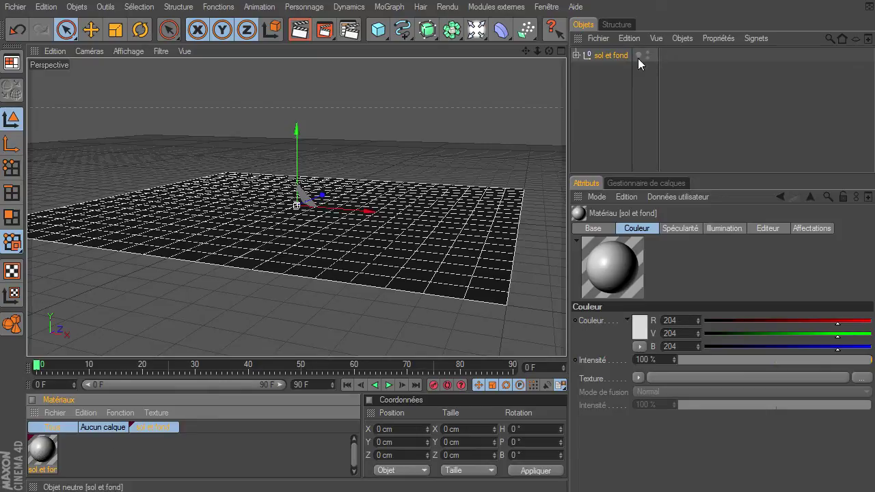
Assign the sol et fond null, Arrière plan and Sol to the sol et fond layer.
left_click(577, 55)
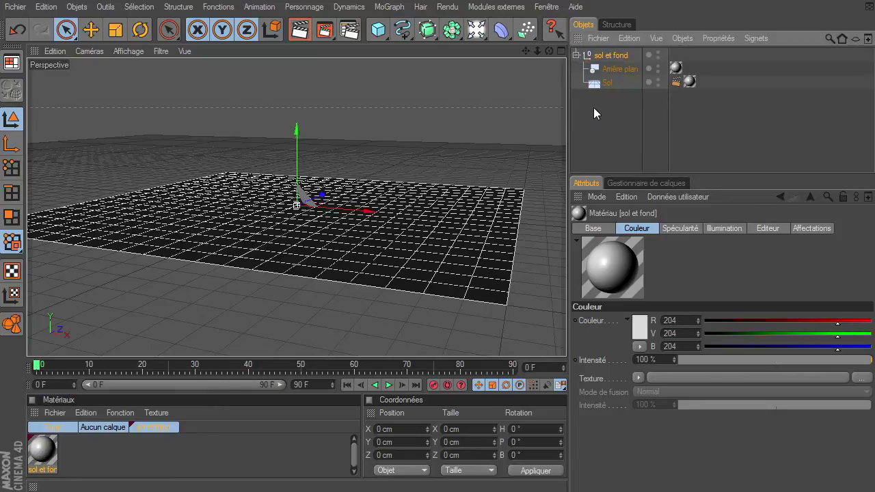
left_click_drag(600, 87, 617, 56)
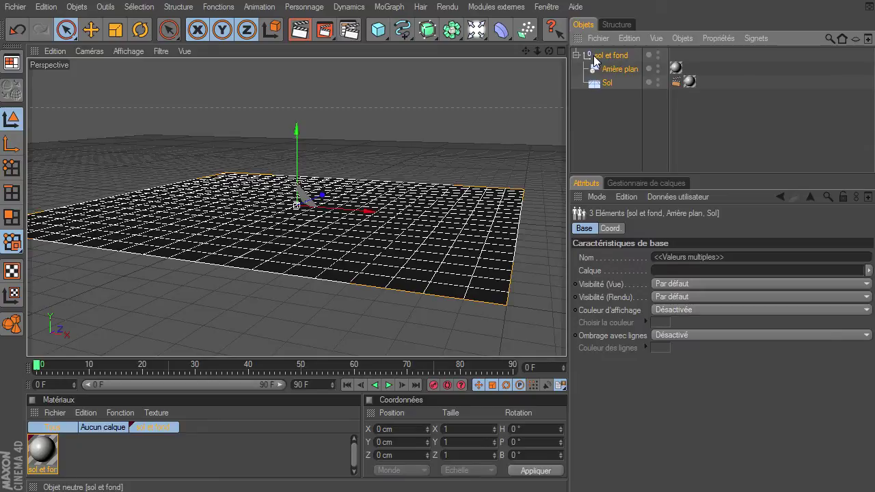
right_click(596, 57)
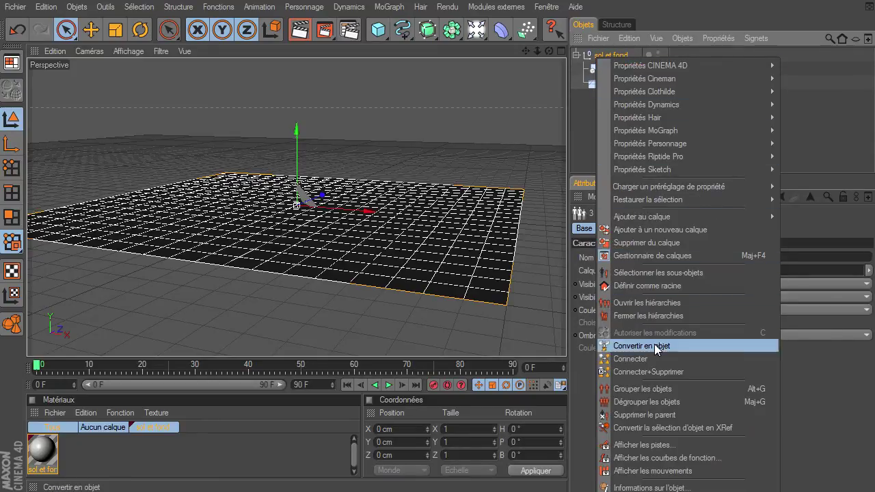
mouse_move(684, 216)
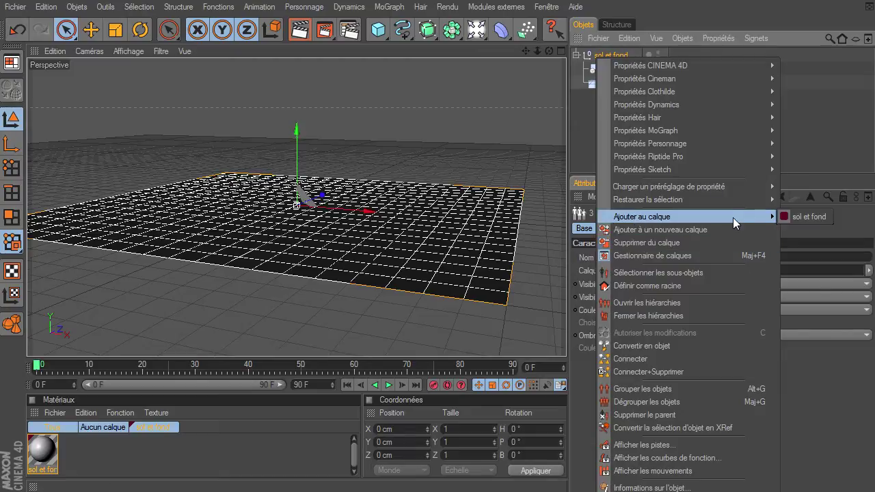
left_click(799, 216)
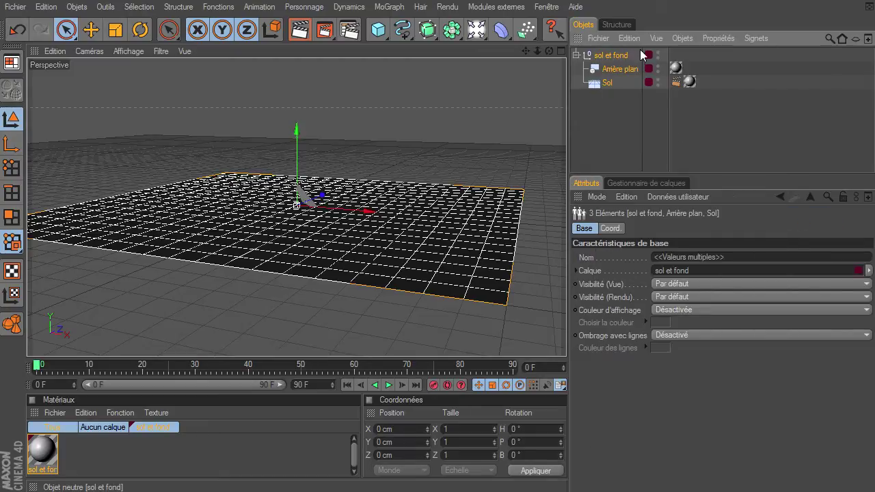
left_click(110, 444)
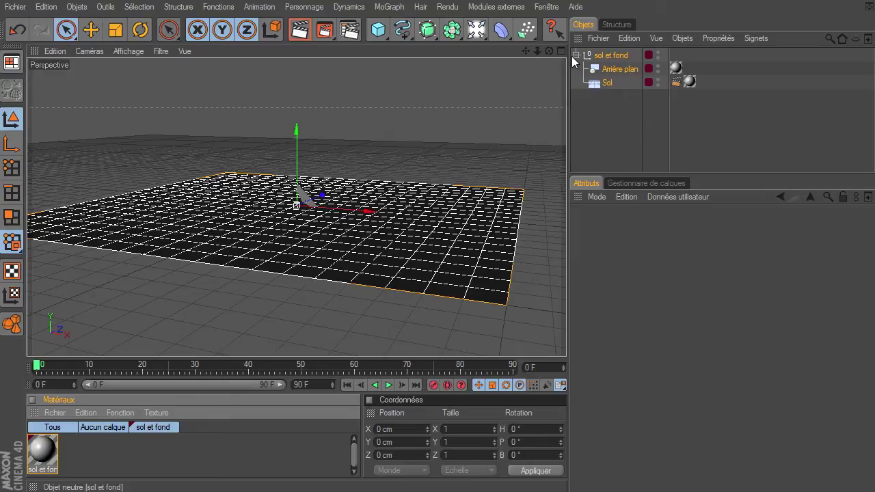
left_click(572, 56)
Add a sphere primitive with its type set to Hémisphère.
left_click(576, 55)
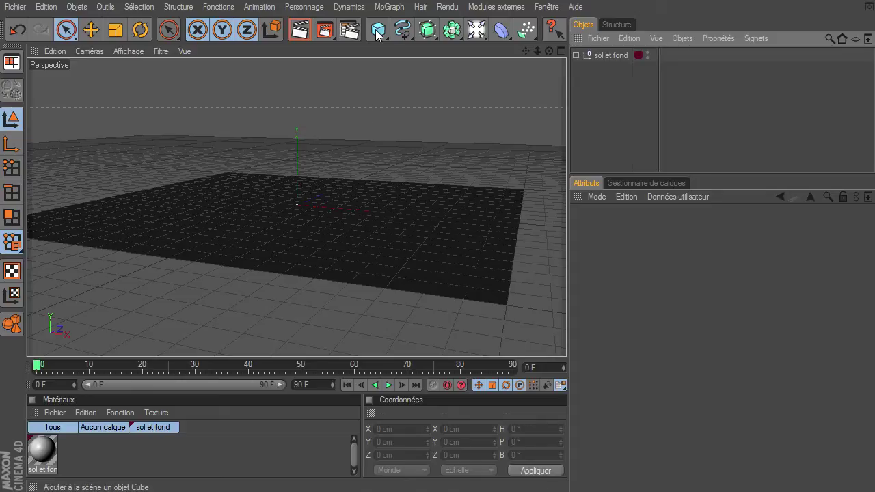
left_click_drag(378, 29, 524, 46)
left_click(523, 46)
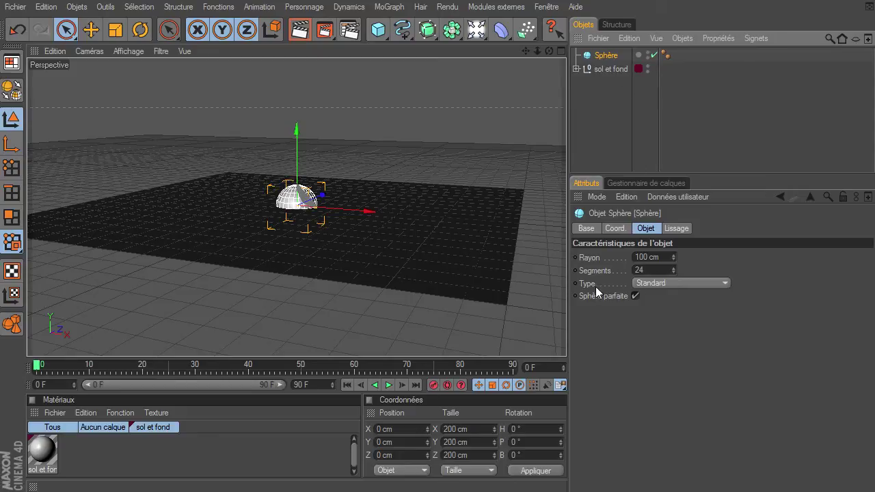
left_click(650, 284)
left_click(670, 362)
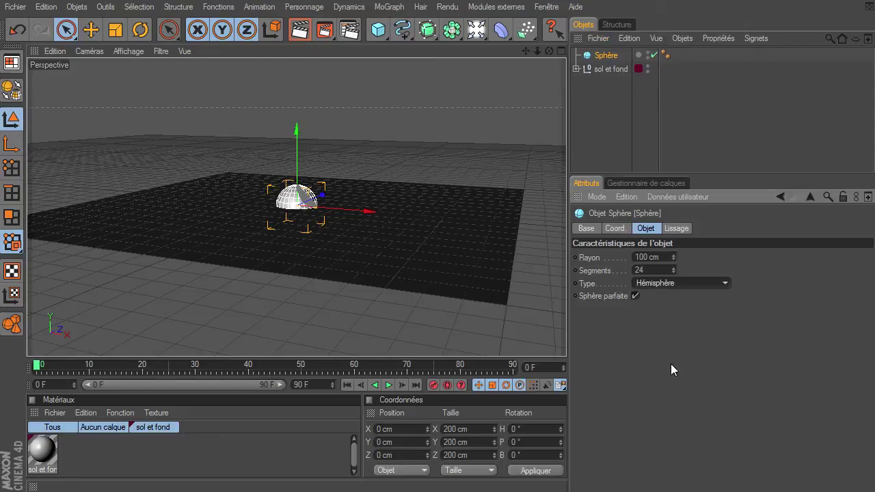
Give the hemisphere 7 segments and a 5000 cm radius.
double_click(659, 272)
type("7")
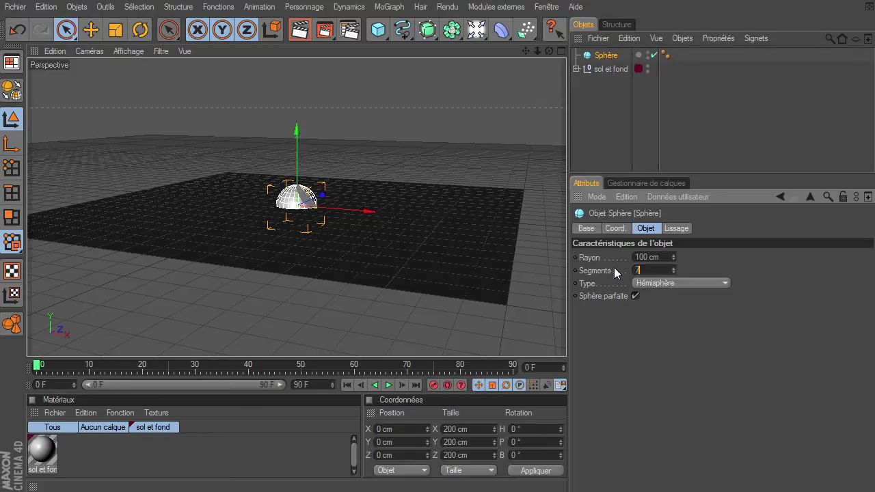
key("Return")
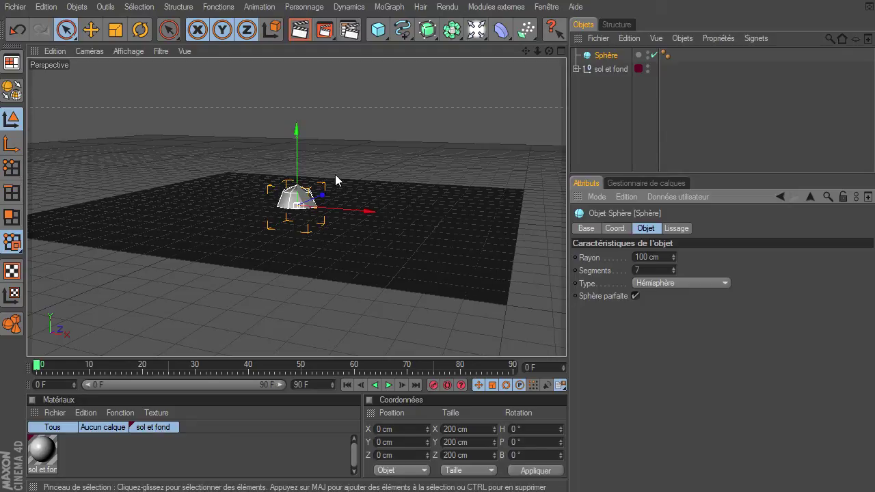
left_click(663, 256)
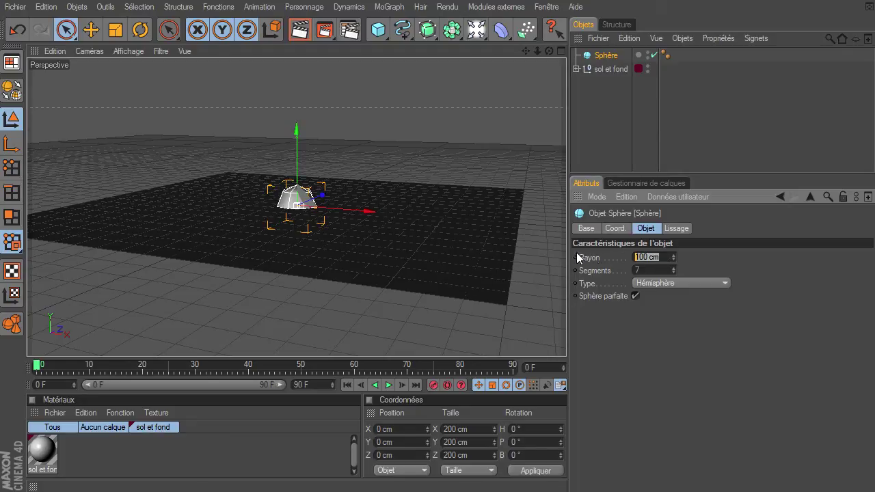
type("5000")
key("Return")
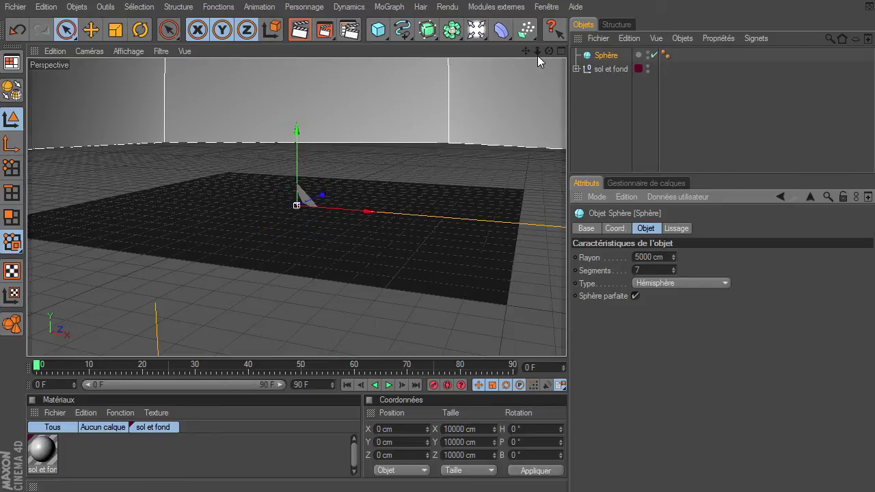
Hide the hemisphere in the viewport and rename it 'dome'.
left_click_drag(538, 54, 566, 341)
scroll(566, 340, "down", 5)
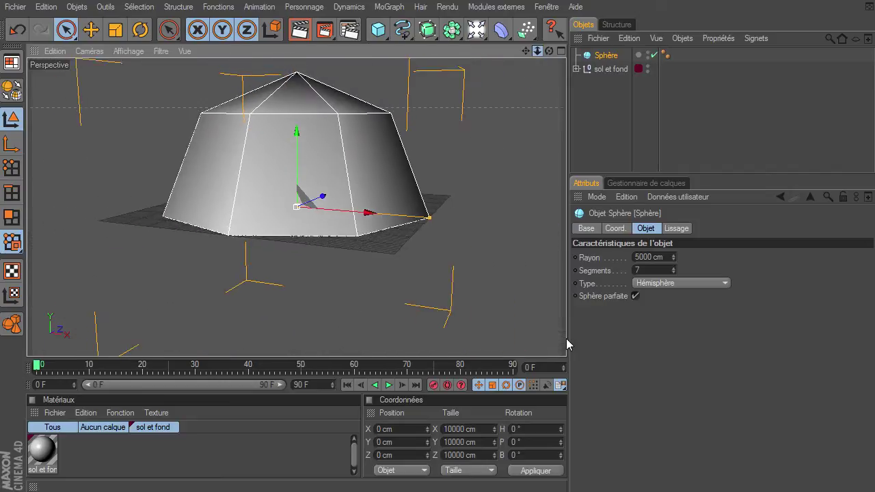
left_click_drag(566, 342, 551, 55)
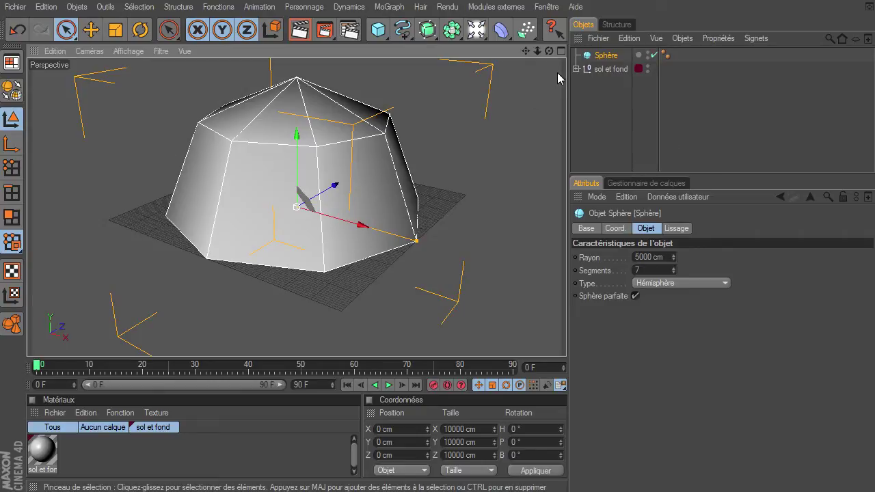
left_click(652, 55)
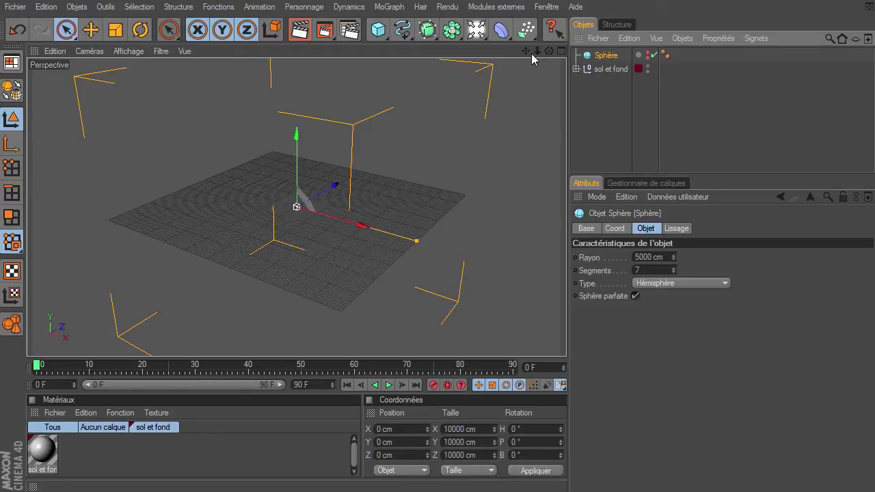
left_click_drag(537, 51, 566, 344)
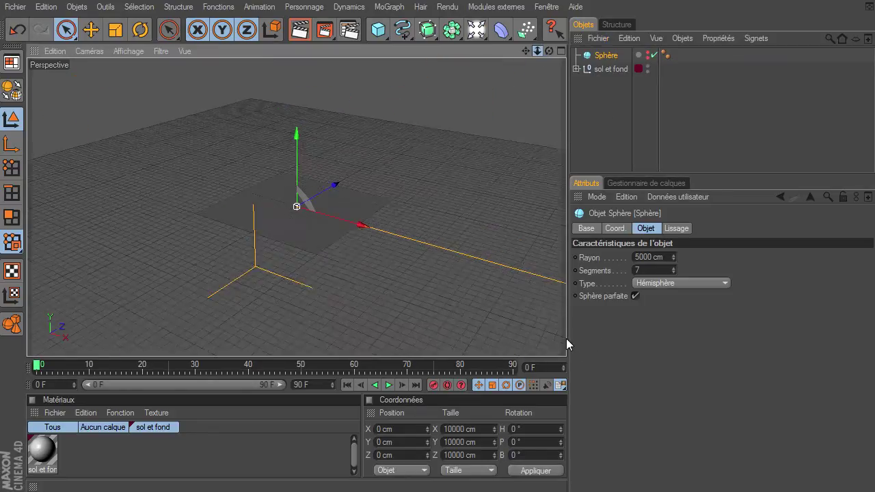
double_click(607, 56)
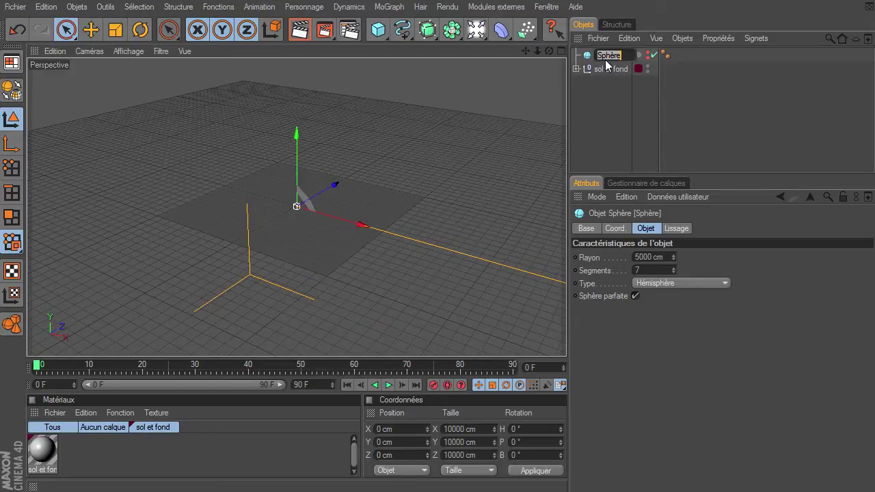
type("dome")
key("Return")
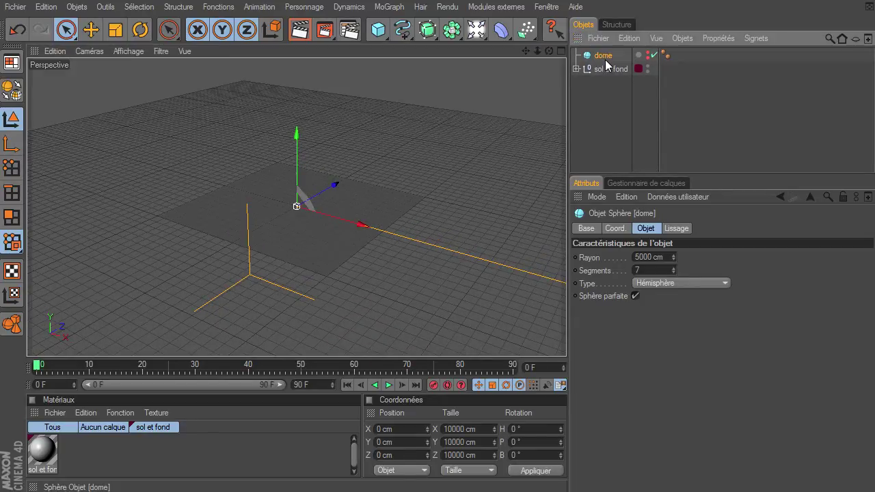
left_click(476, 29)
Add a light with 24% intensity and soft shadow-map shadows.
left_click(542, 50)
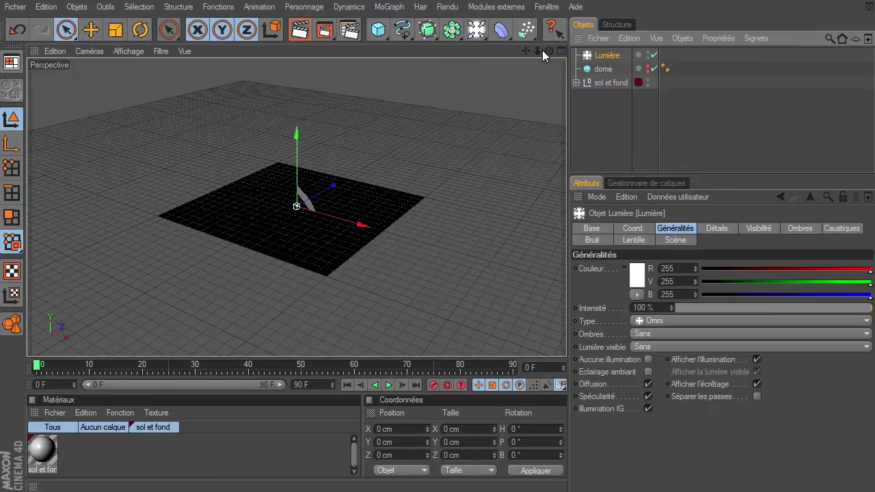
left_click(664, 308)
type("24")
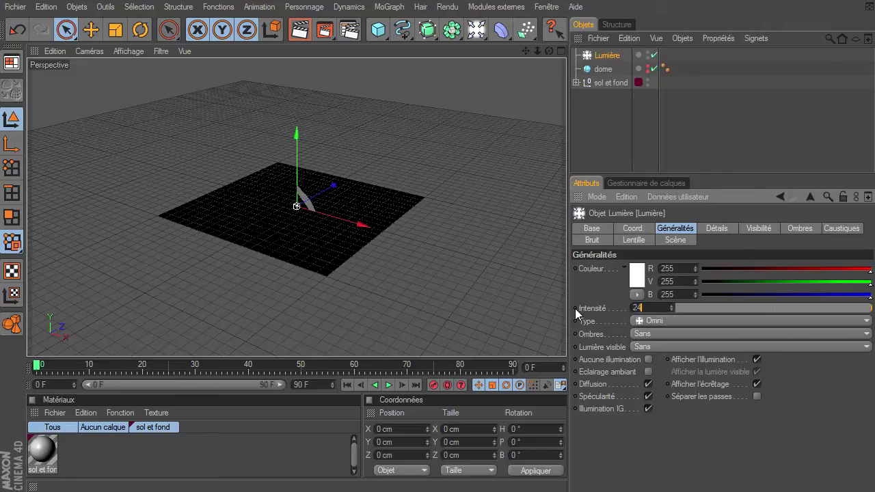
left_click(657, 333)
left_click(657, 361)
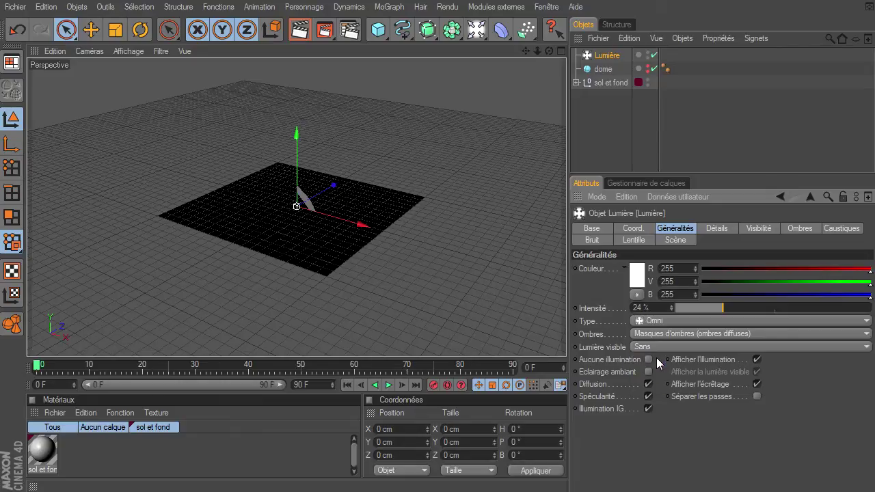
left_click(588, 128)
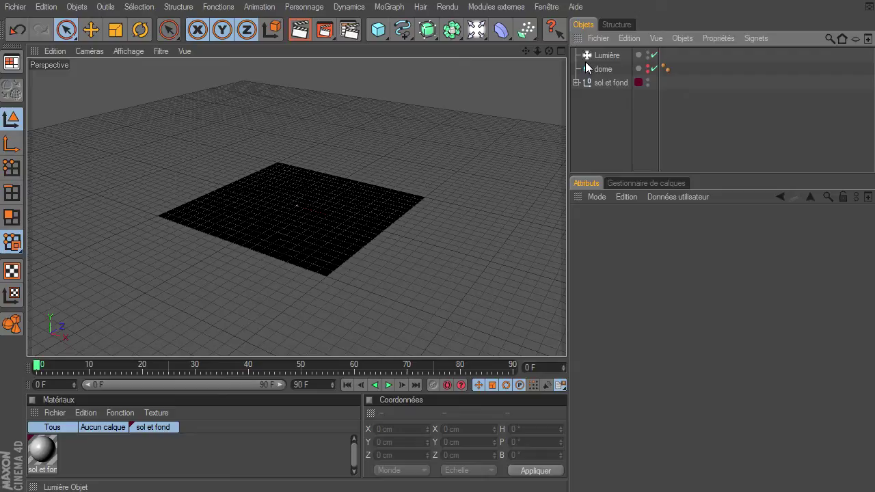
Add a Cloner and place the light inside it.
left_click(390, 7)
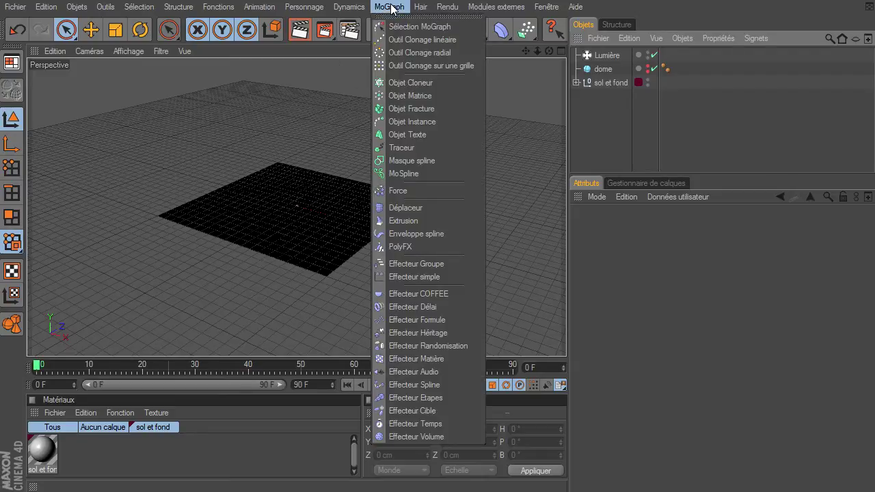
left_click(403, 83)
left_click(622, 65)
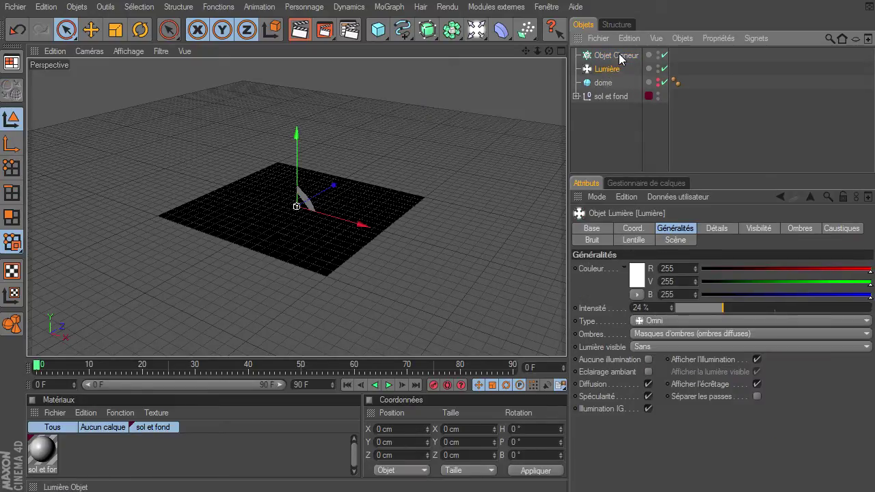
left_click_drag(619, 60, 620, 57)
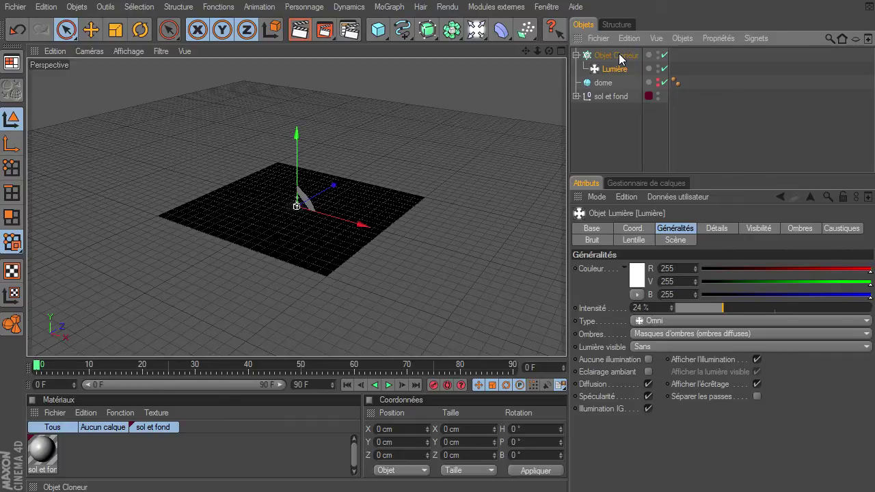
Set the Cloner to Objet mode with dome as its target object.
left_click(619, 54)
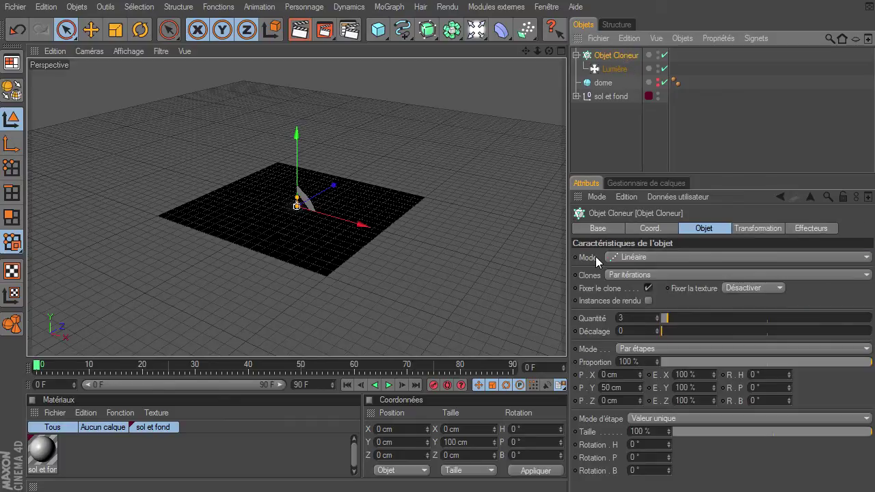
left_click(649, 257)
left_click(640, 273)
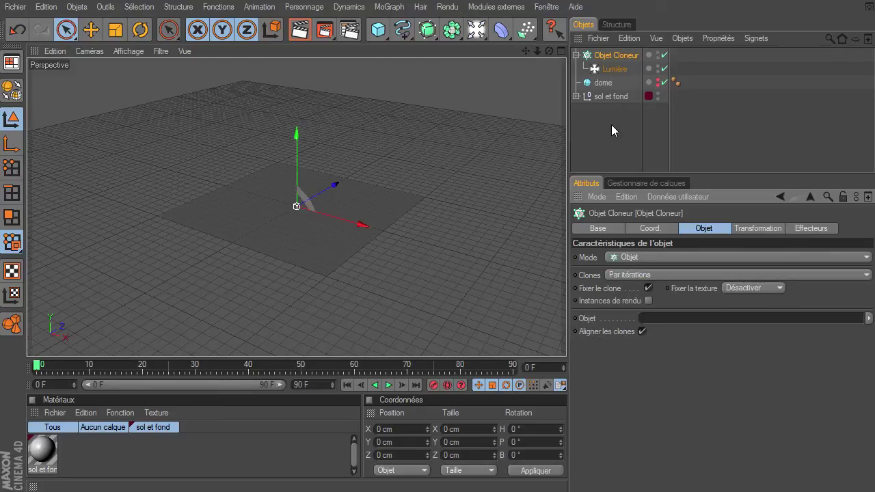
left_click_drag(603, 83, 669, 320)
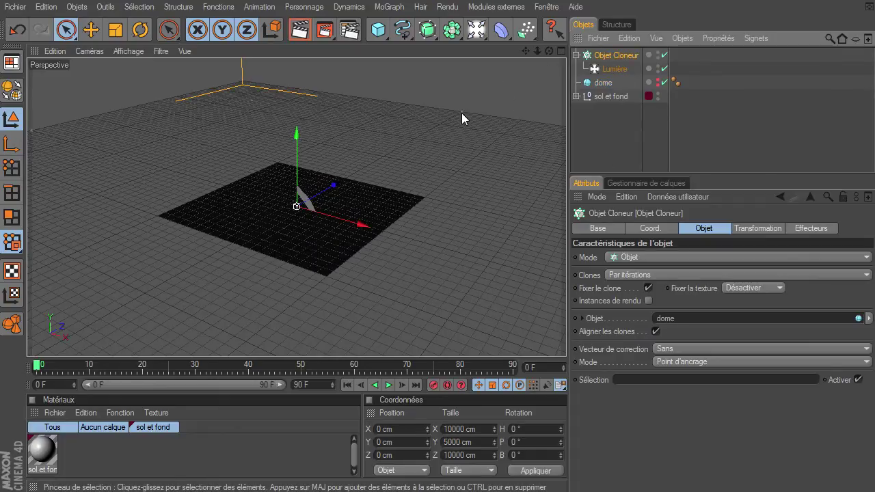
left_click_drag(537, 50, 567, 338)
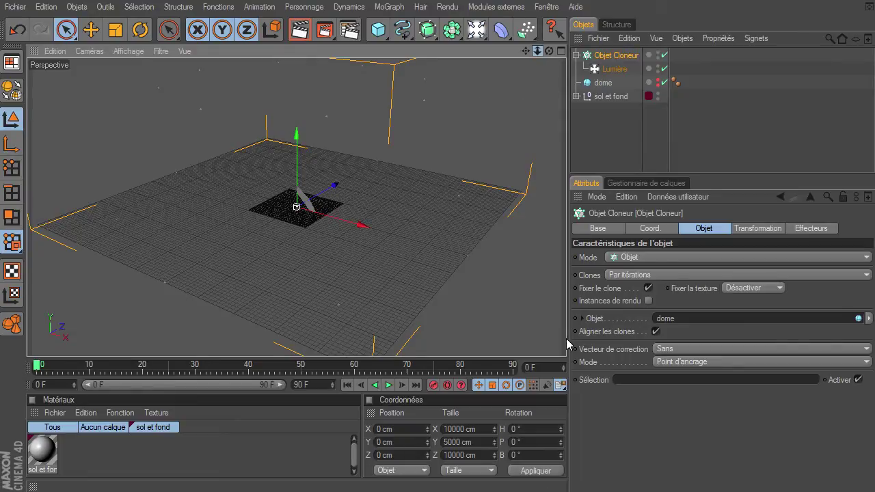
scroll(567, 338, "up", 3)
scroll(566, 339, "up", 3)
scroll(566, 339, "up", 2)
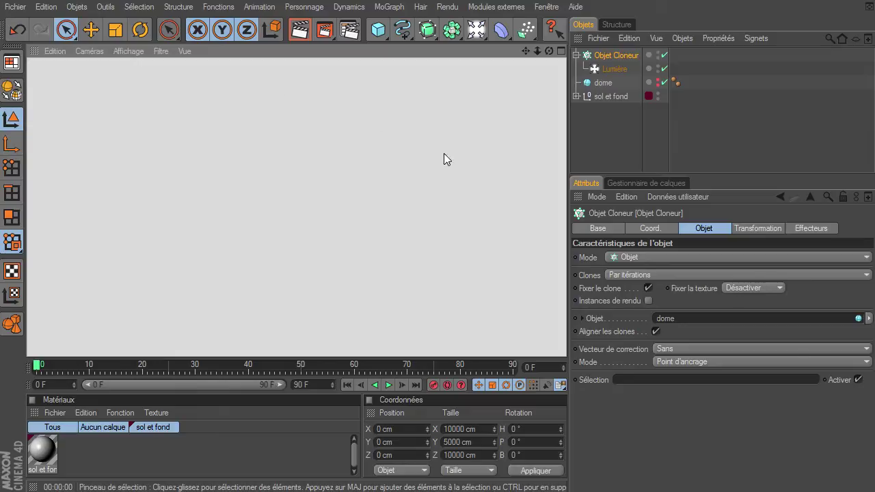
Add a Cube raised onto the floor and a Sphère moved to its right.
left_click(594, 126)
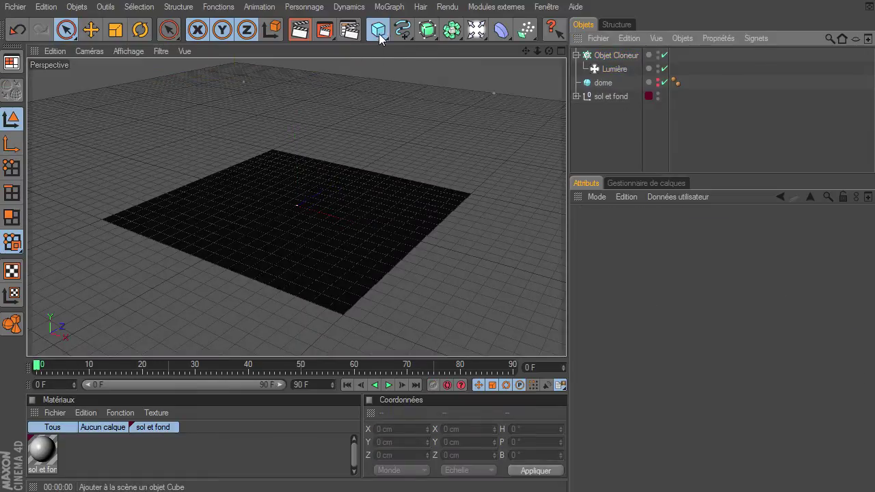
left_click_drag(380, 37, 446, 48)
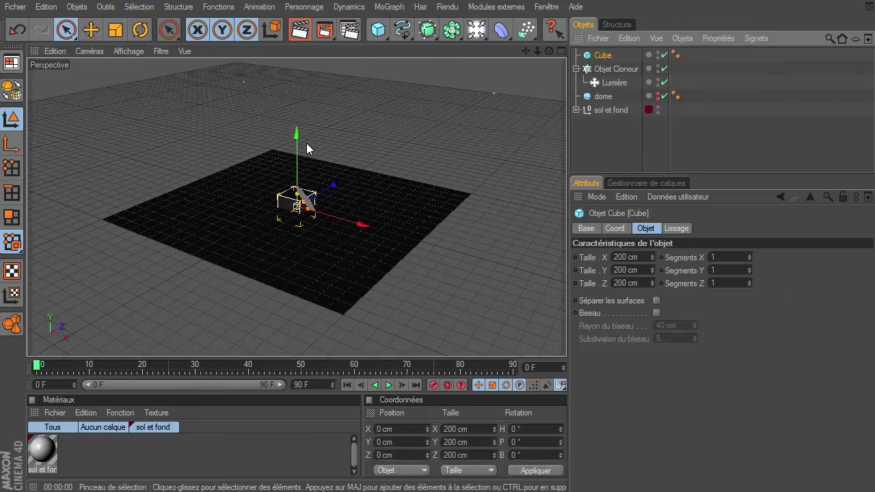
left_click_drag(306, 142, 306, 129)
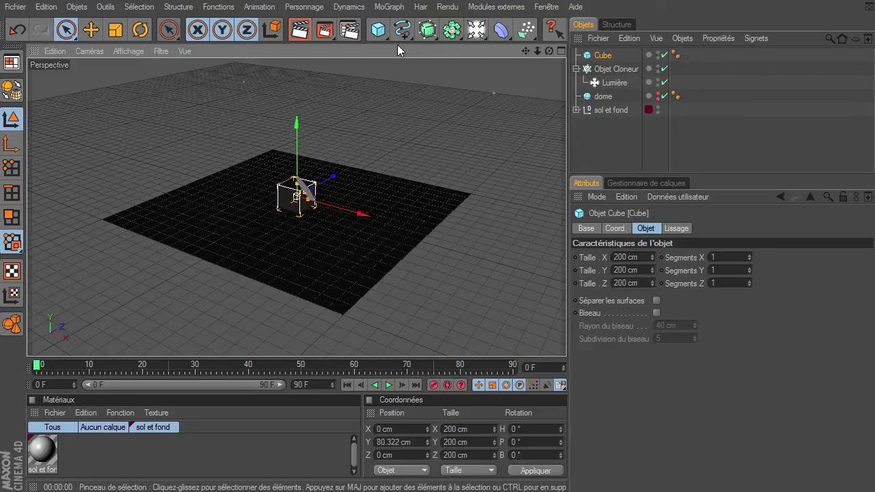
left_click_drag(380, 38, 464, 39)
left_click_drag(365, 193, 566, 338)
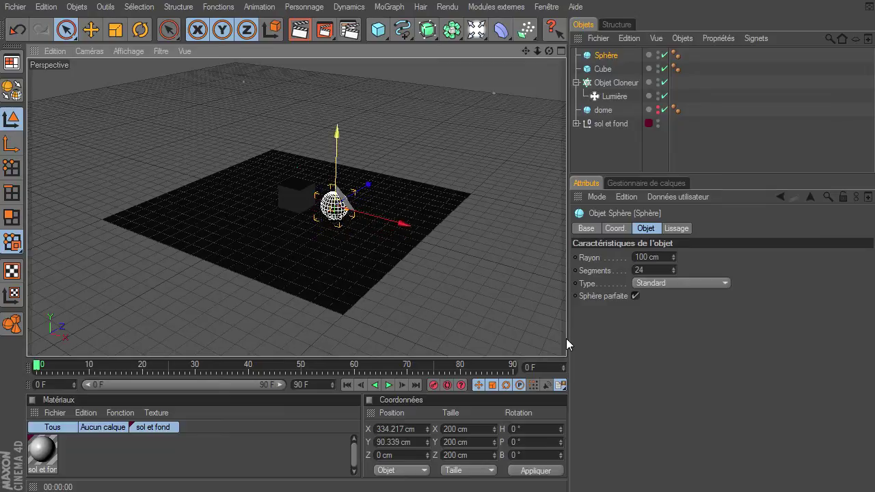
left_click(583, 148)
Render a preview and reframe the view on the cube and sphere.
left_click(299, 30)
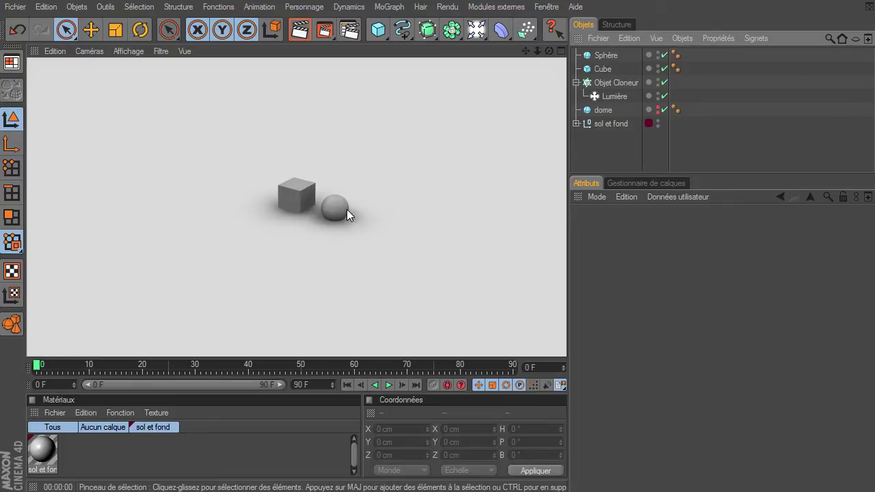
left_click_drag(539, 51, 567, 344)
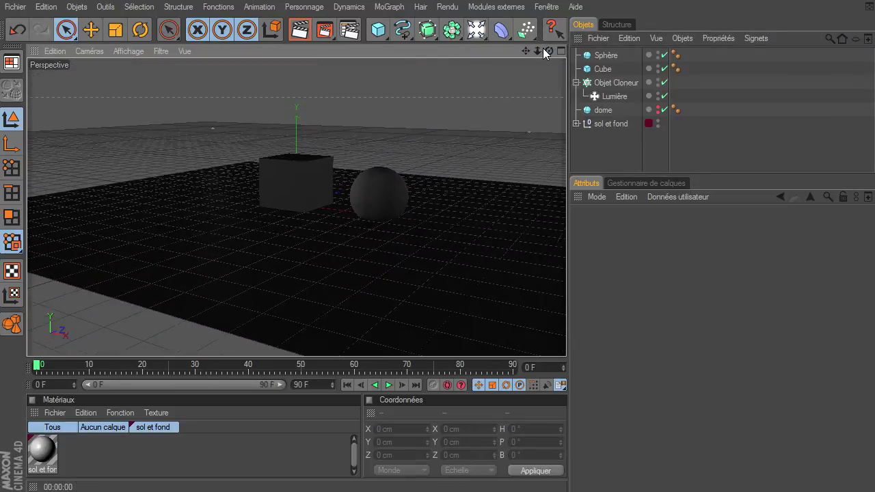
left_click_drag(525, 53, 566, 344)
left_click_drag(538, 51, 566, 338)
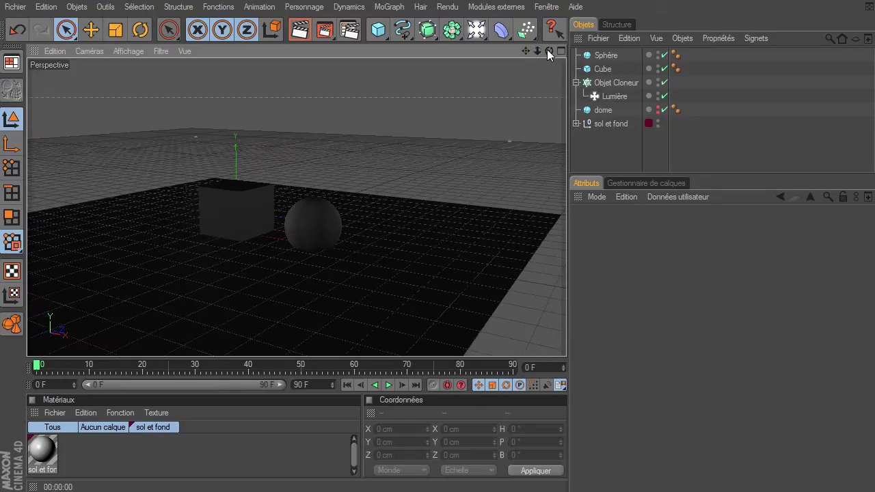
left_click_drag(547, 49, 566, 338)
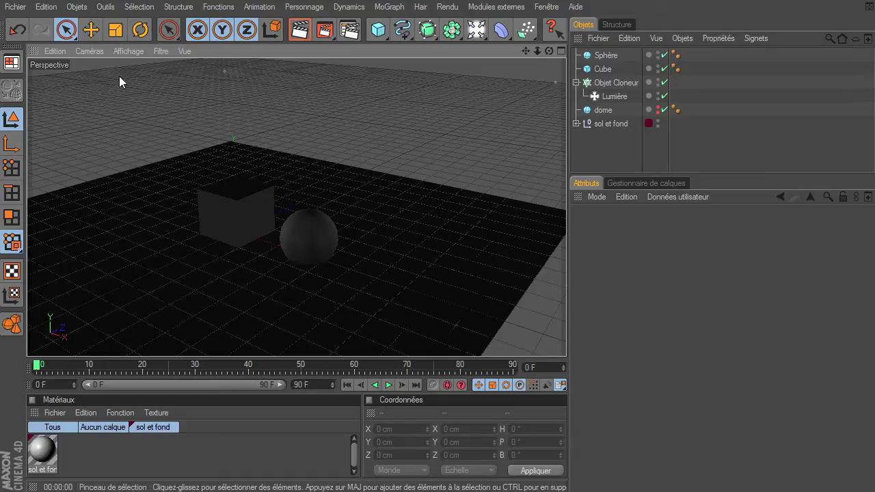
Add an Objet neutre null object named 'cible'.
left_click(76, 7)
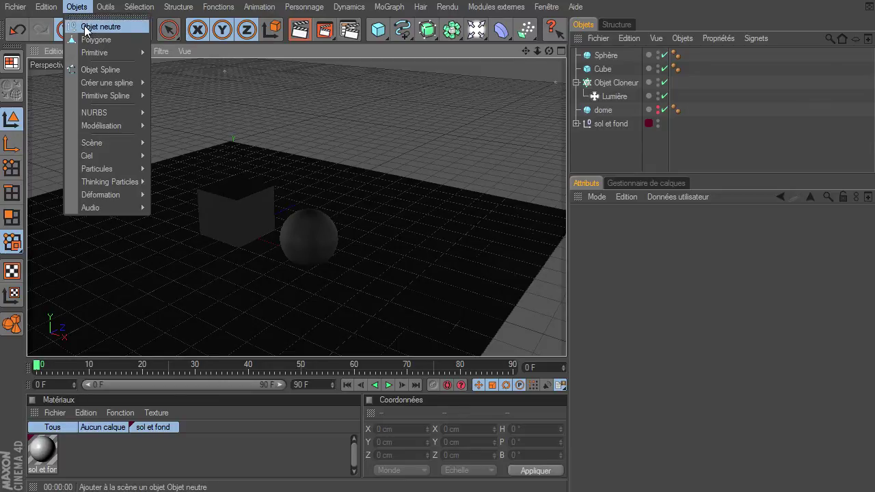
left_click(86, 27)
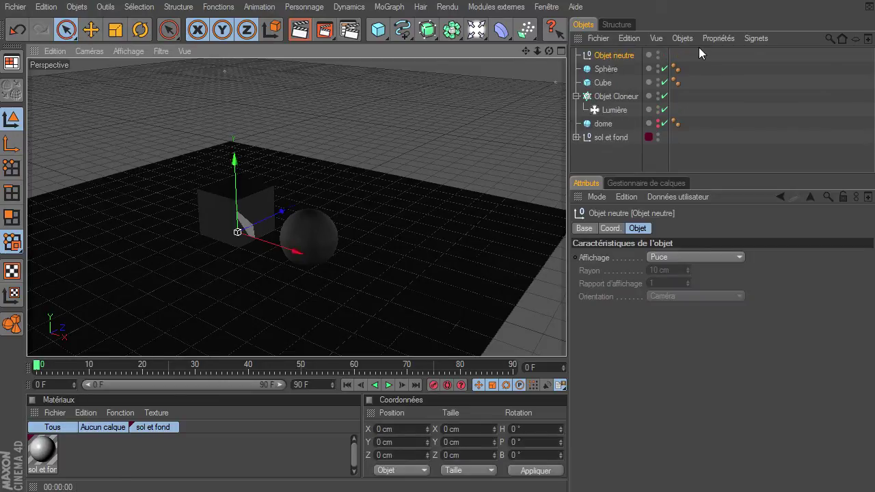
double_click(617, 54)
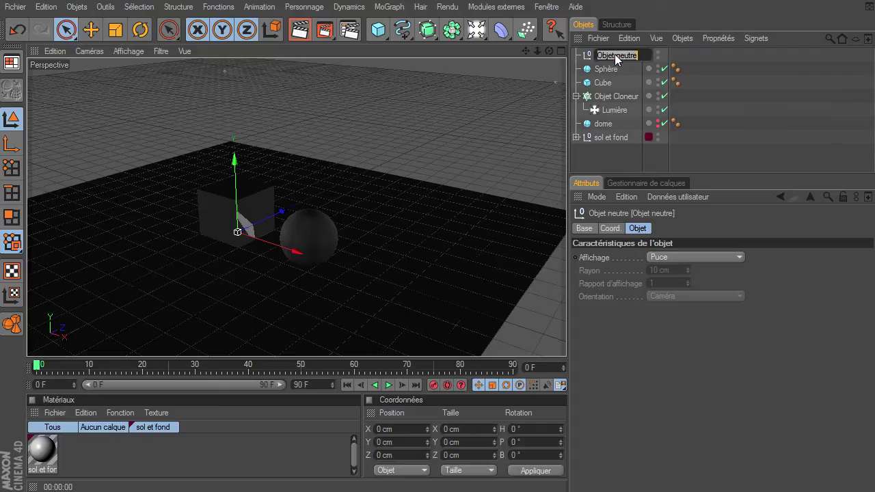
type("cible")
key("Return")
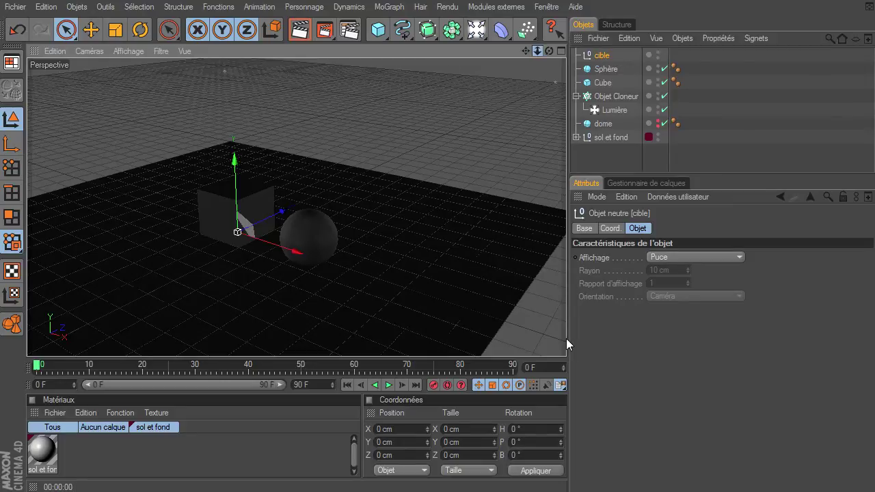
scroll(566, 339, "down", 4)
left_click(479, 31)
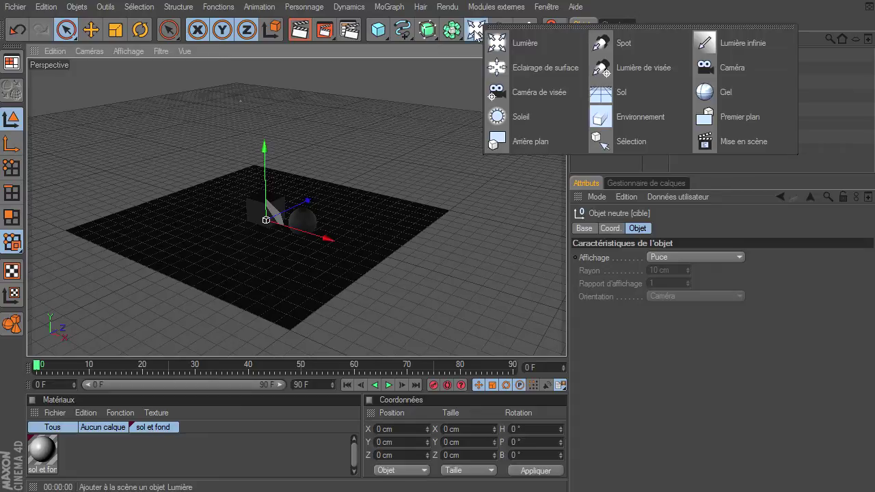
Add an Eclairage de surface light raised to Y 681.163 cm in front, then render.
left_click(545, 67)
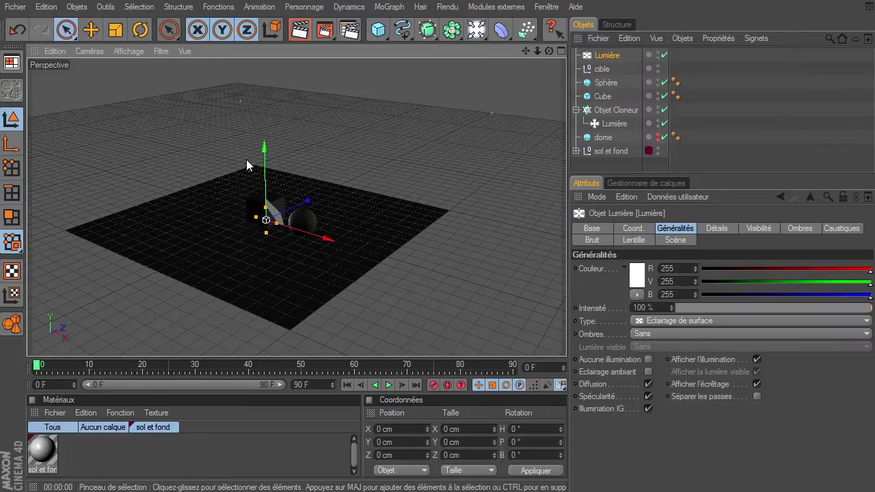
left_click_drag(266, 164, 268, 135)
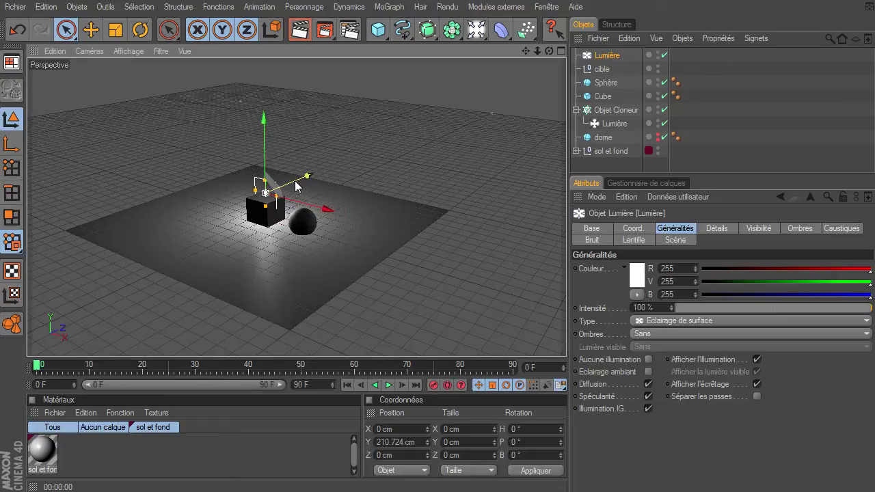
left_click_drag(296, 184, 240, 208)
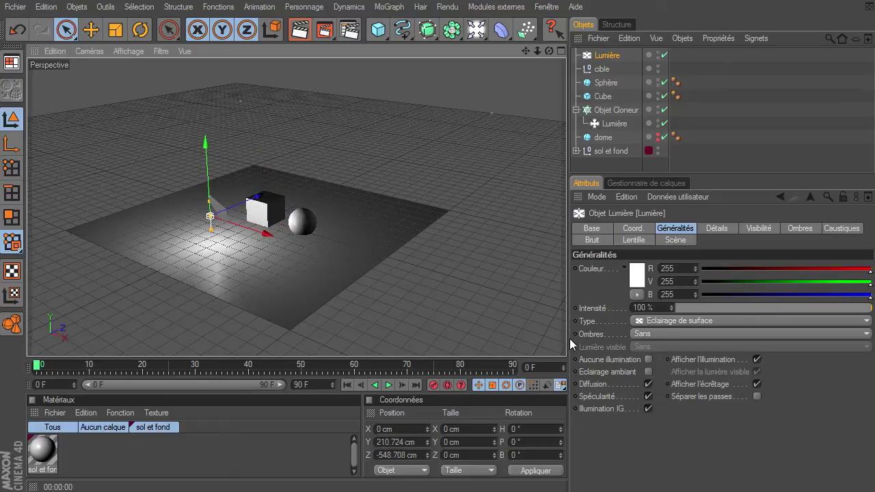
key("ctrl+z")
key("ctrl+y")
left_click_drag(548, 50, 566, 339)
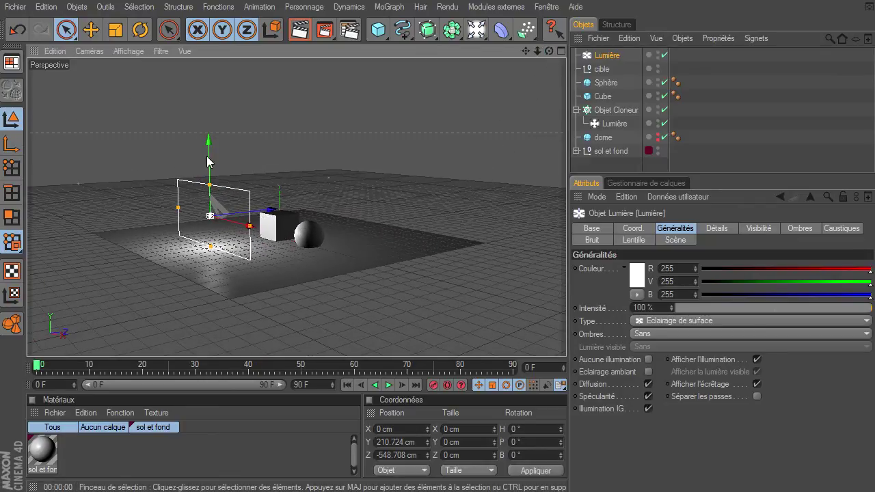
left_click_drag(209, 161, 297, 86)
left_click(309, 34)
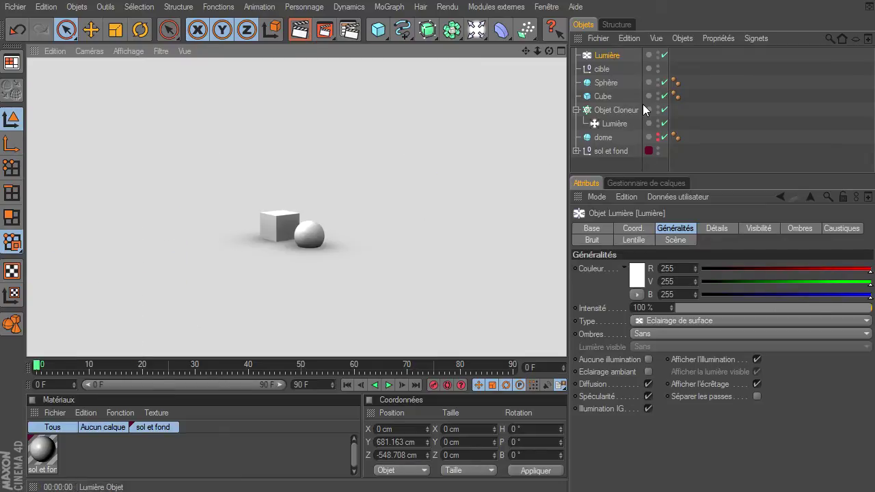
Set the area light to 70% intensity with soft Masques d'ombres shadows.
left_click(607, 55)
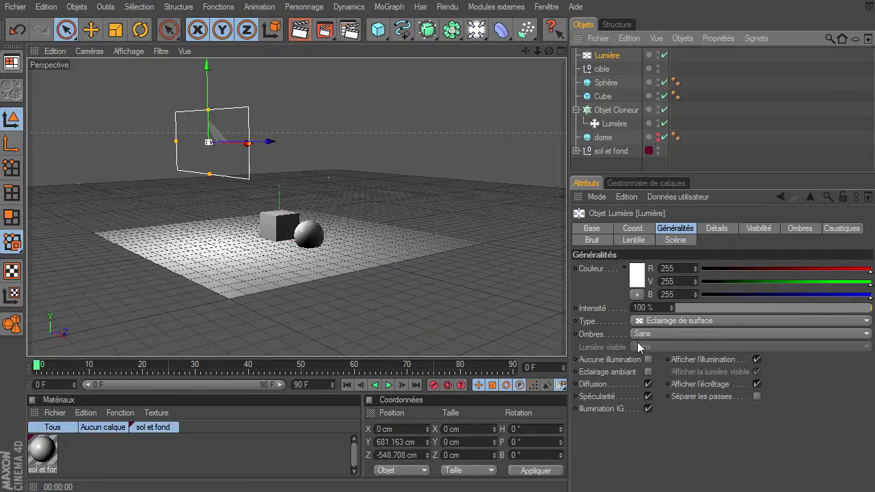
double_click(654, 308)
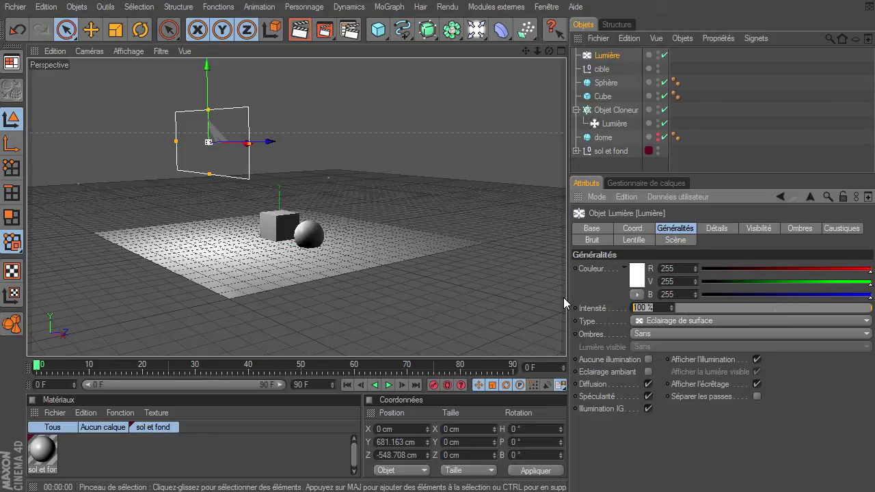
type("70")
key("Return")
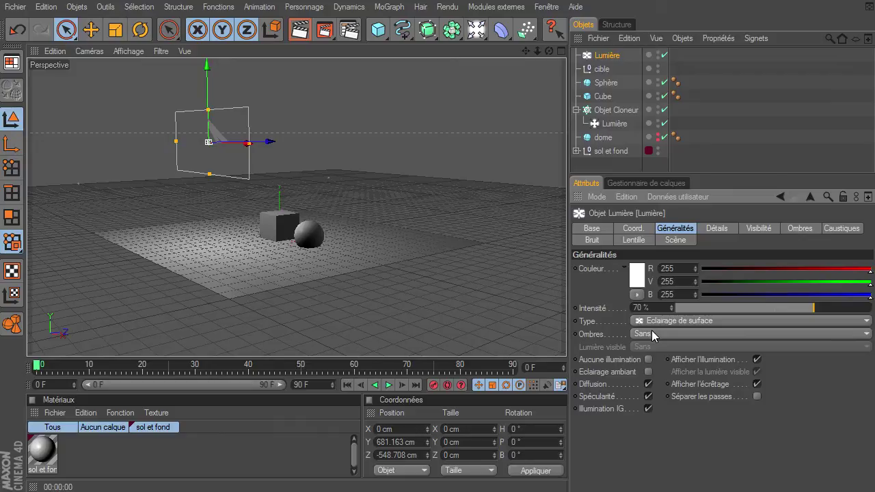
left_click(653, 335)
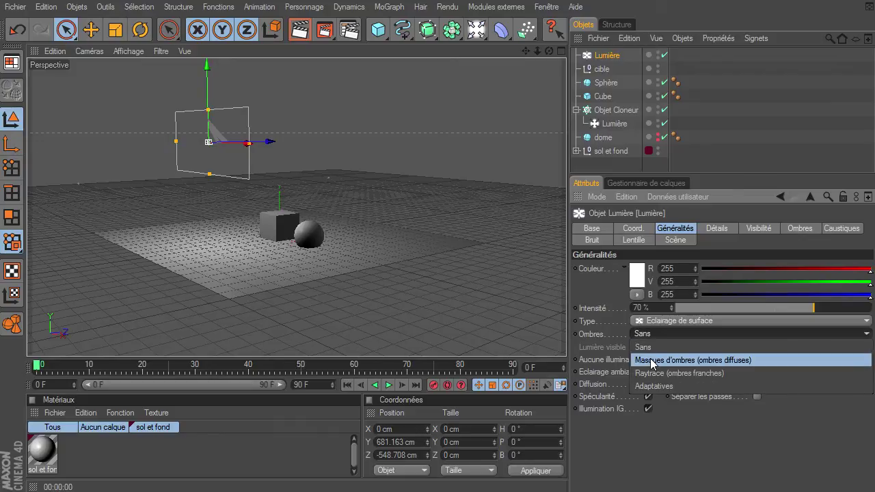
left_click(653, 360)
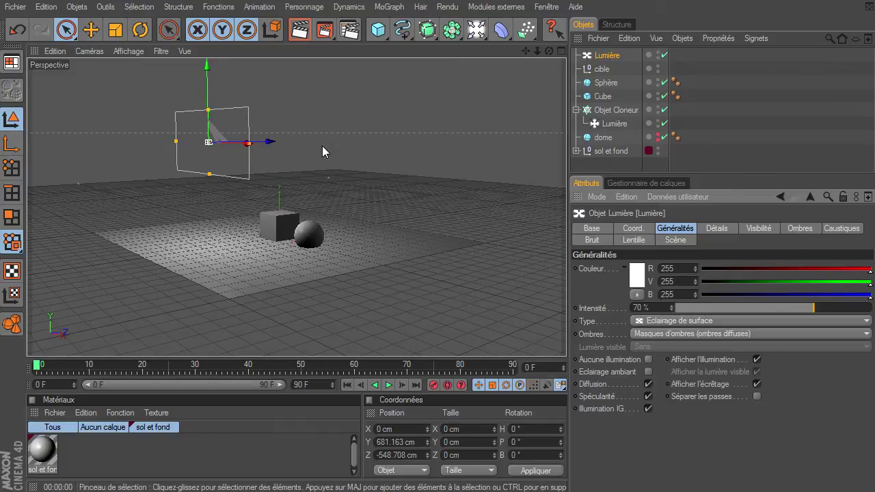
Reselect the area light Lumière and bring up its tag options.
left_click(603, 70)
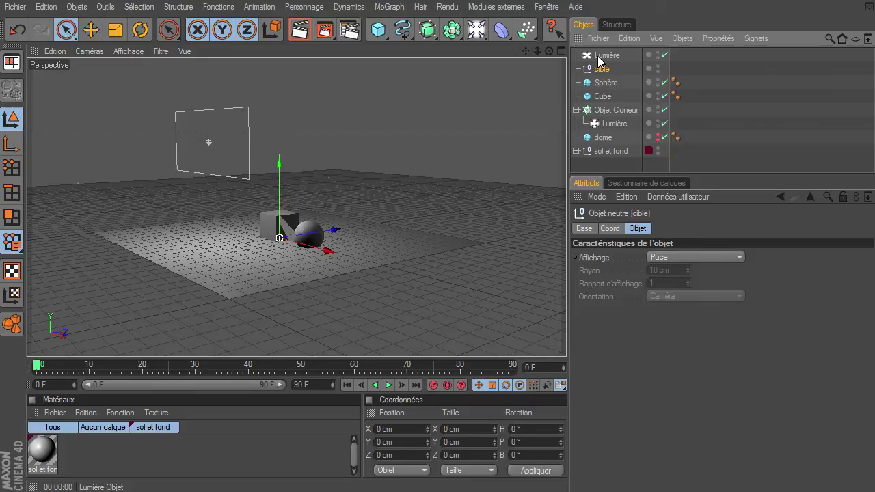
left_click(599, 56)
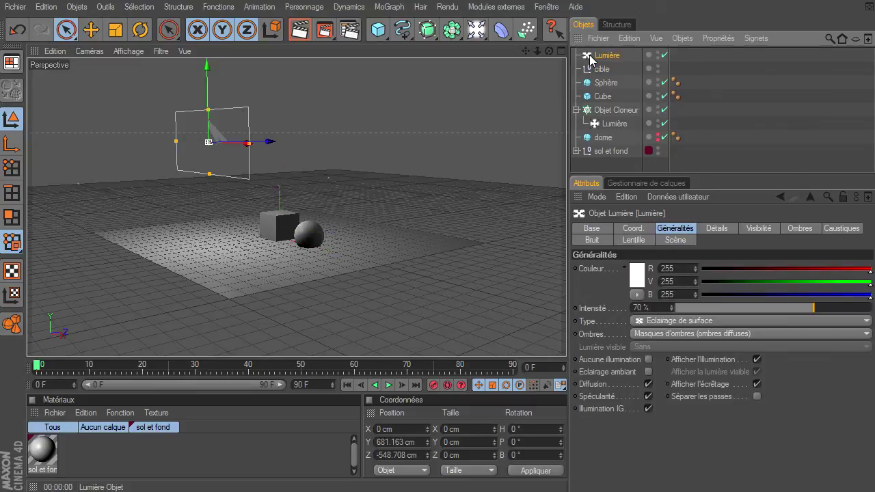
right_click(589, 59)
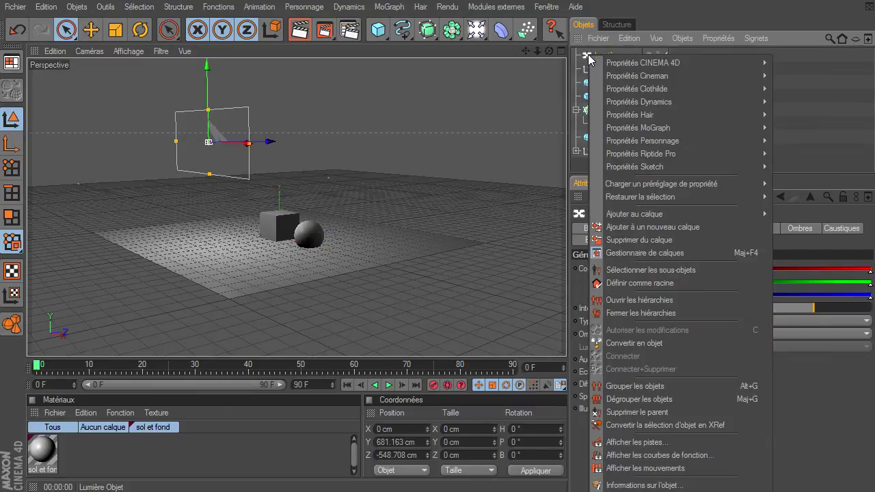
mouse_move(643, 63)
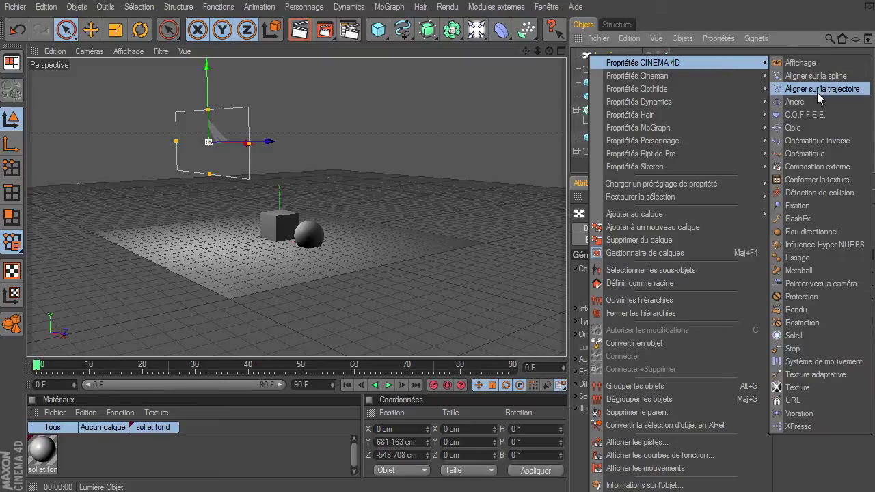
Add a Cible target tag to Lumière aimed at the cible null.
left_click(794, 128)
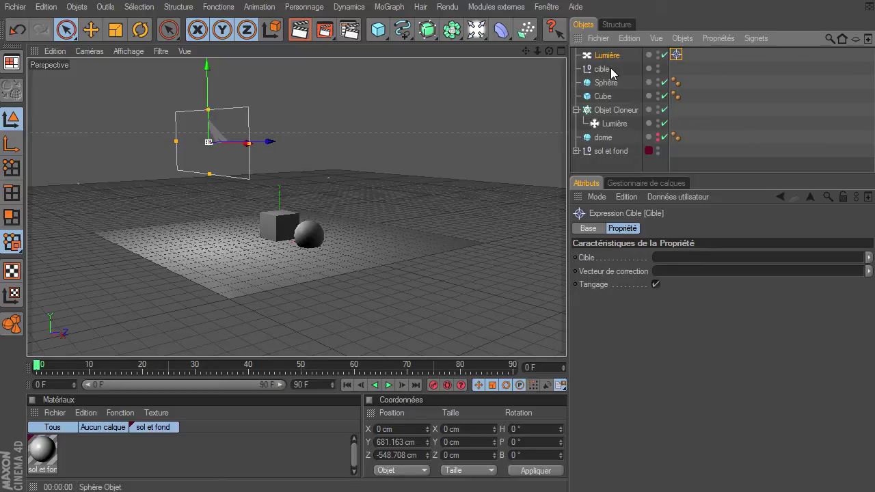
left_click_drag(599, 72, 600, 77)
left_click_drag(683, 193, 704, 258)
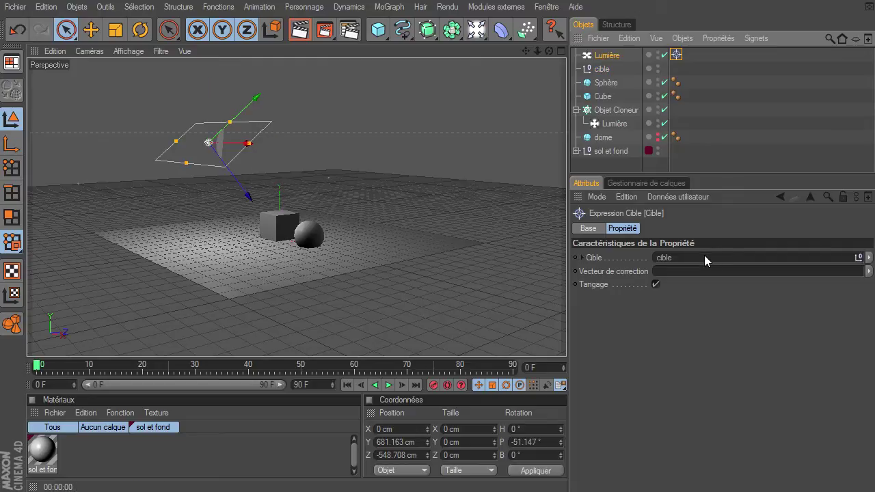
Move the light higher and further back to Y 881.631, Z -875.743 cm.
mouse_move(240, 113)
left_mouse_down()
mouse_move(565, 355)
mouse_move(240, 121)
left_mouse_up()
left_click_drag(244, 203, 244, 201)
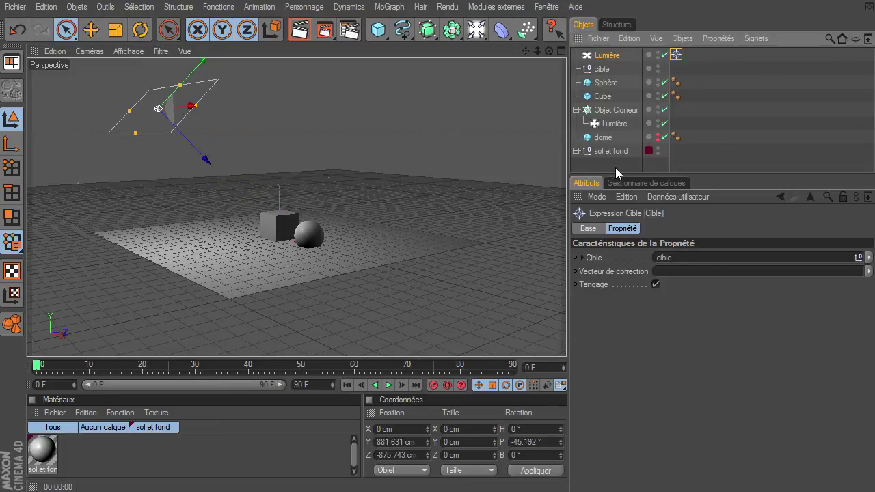
left_click(615, 167)
Orbit closer to the cube and sphere and render a preview of their soft shadows.
left_click_drag(549, 52, 566, 342)
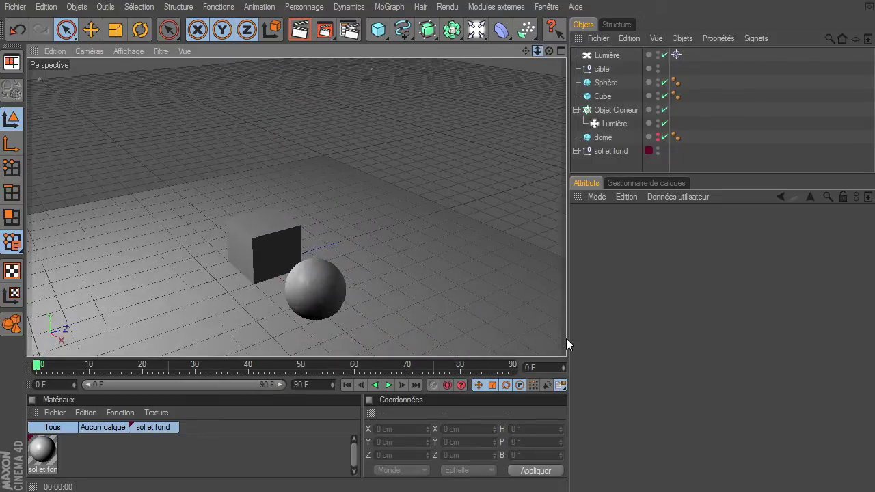
left_click_drag(525, 51, 566, 343)
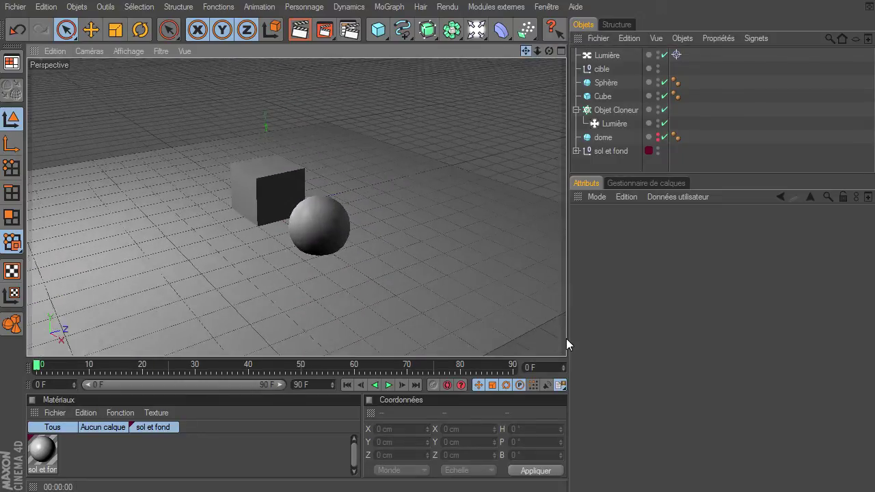
left_click(299, 29)
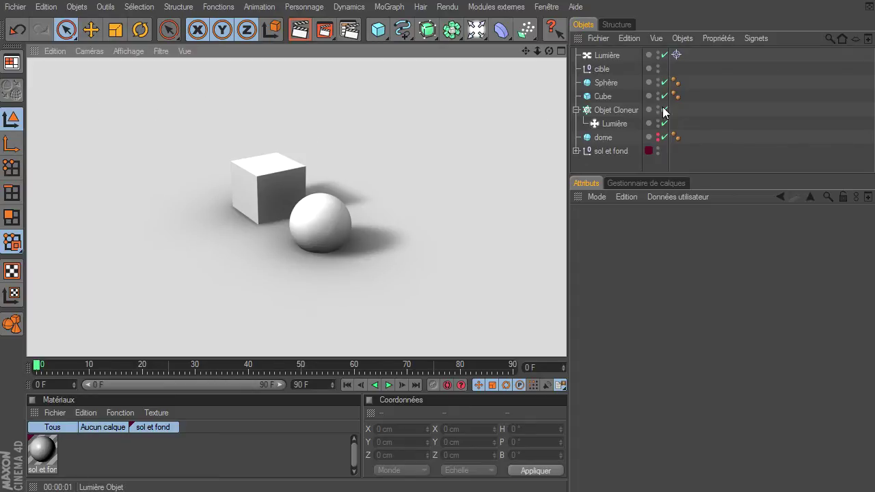
left_click(601, 57)
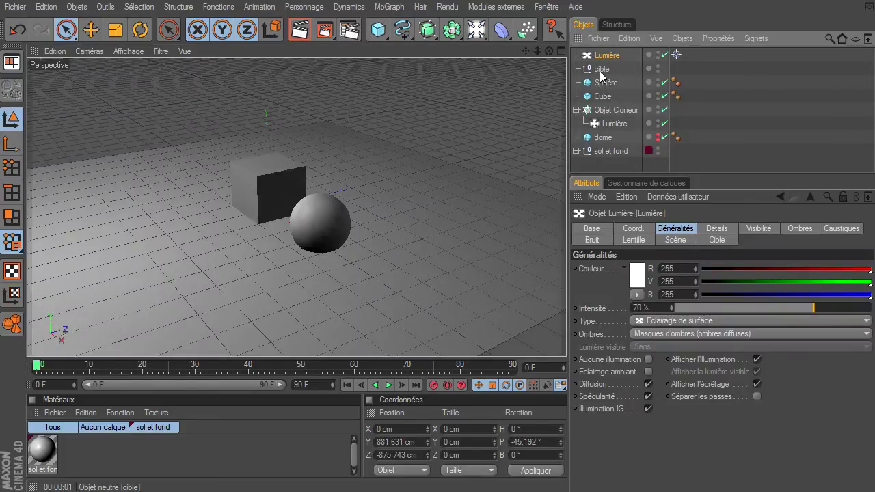
Group Lumière, cible, Objet Cloneur and dome under a new null.
left_click(601, 69, "ctrl")
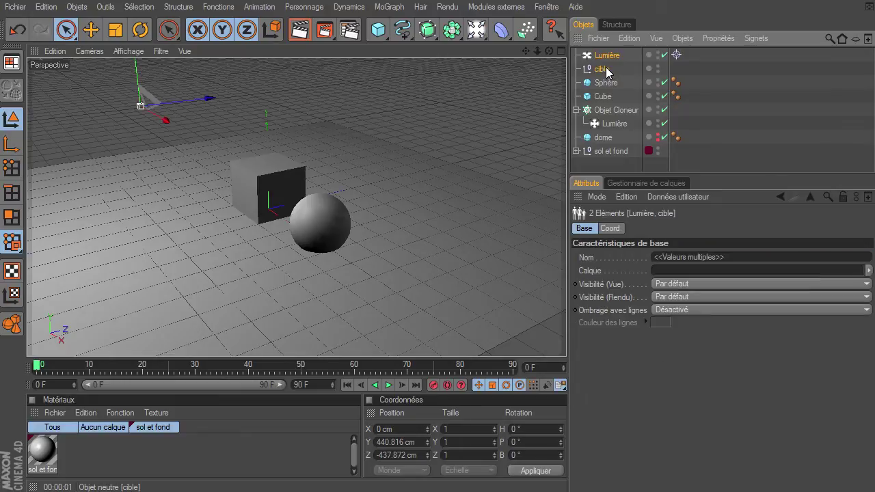
left_click(605, 110, "ctrl")
left_click(603, 138, "ctrl")
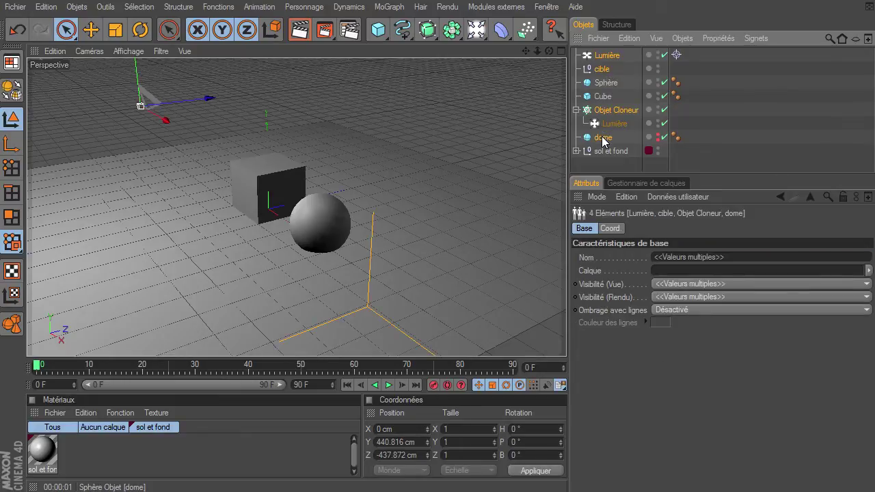
right_click(603, 141)
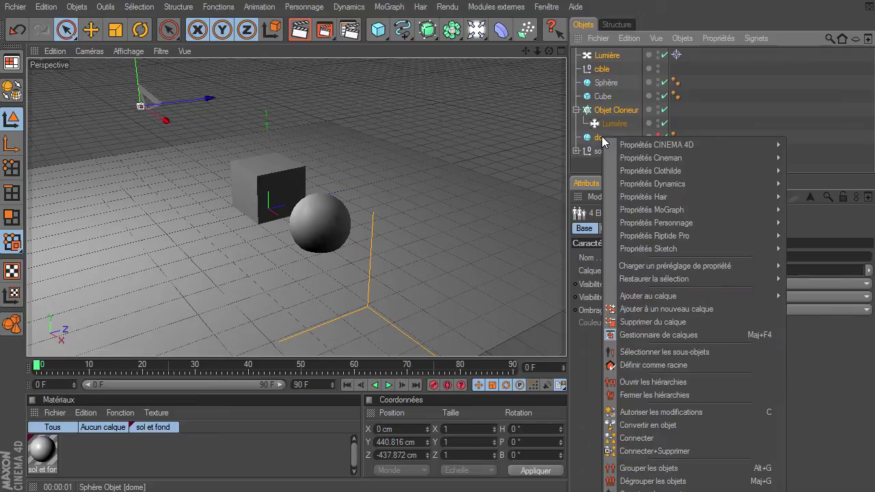
left_click(646, 468)
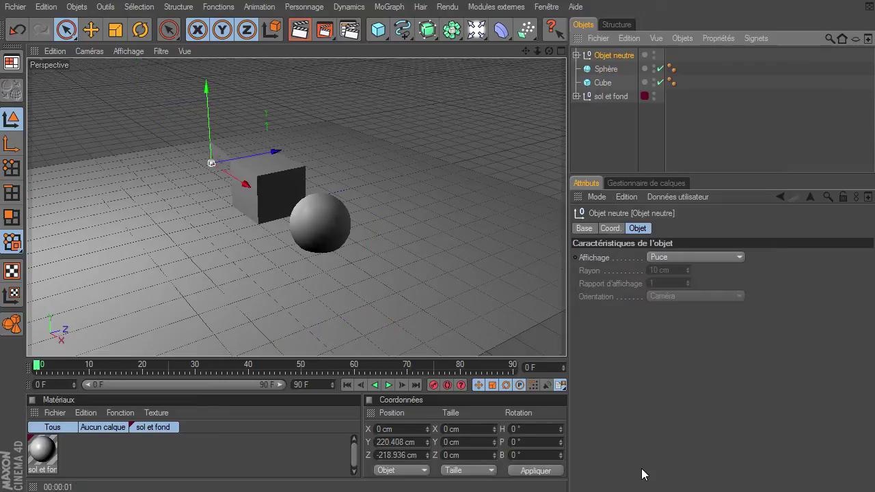
Rename the null Eclairage and select all the objects inside it.
double_click(618, 57)
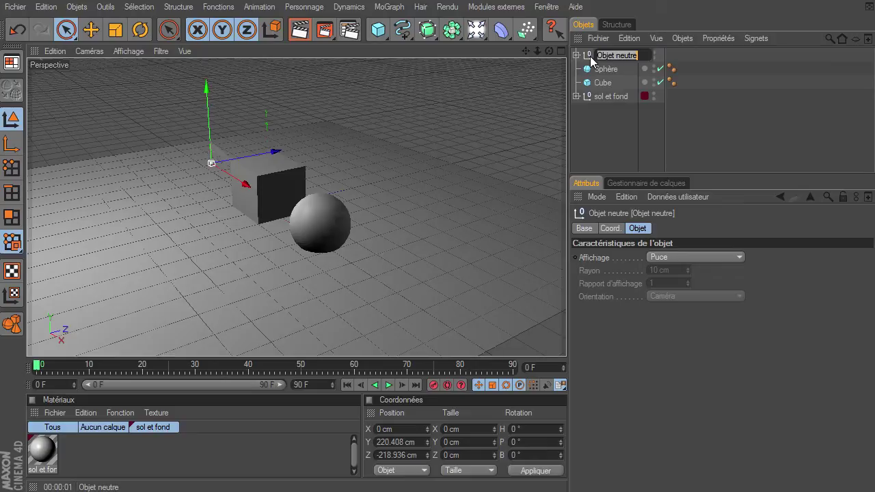
type("Eclairage")
key("Return")
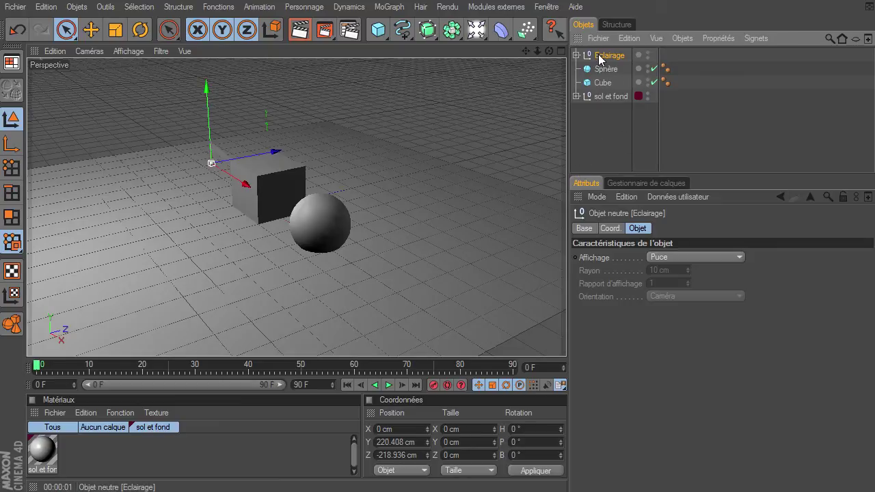
left_click(576, 55)
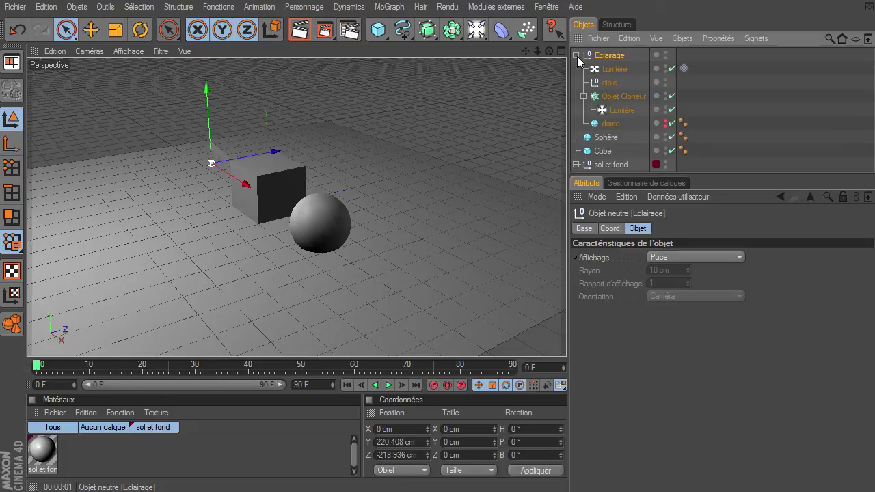
left_click(605, 126)
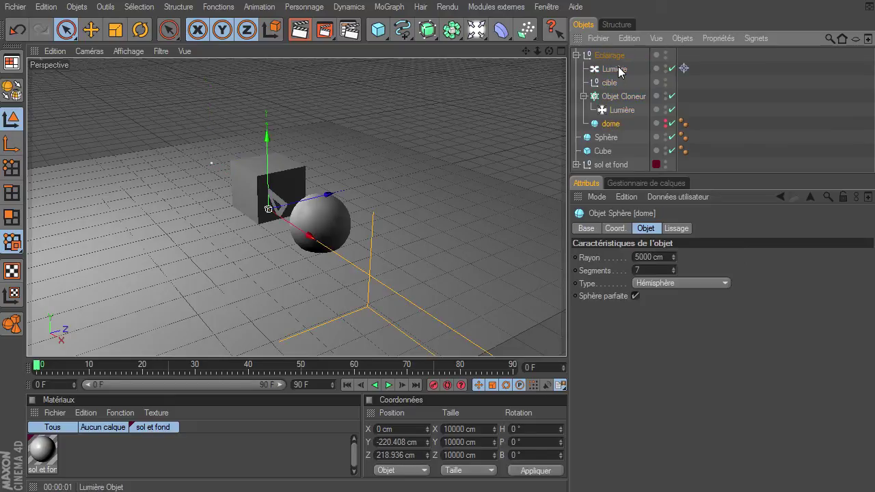
left_click(610, 55, "shift")
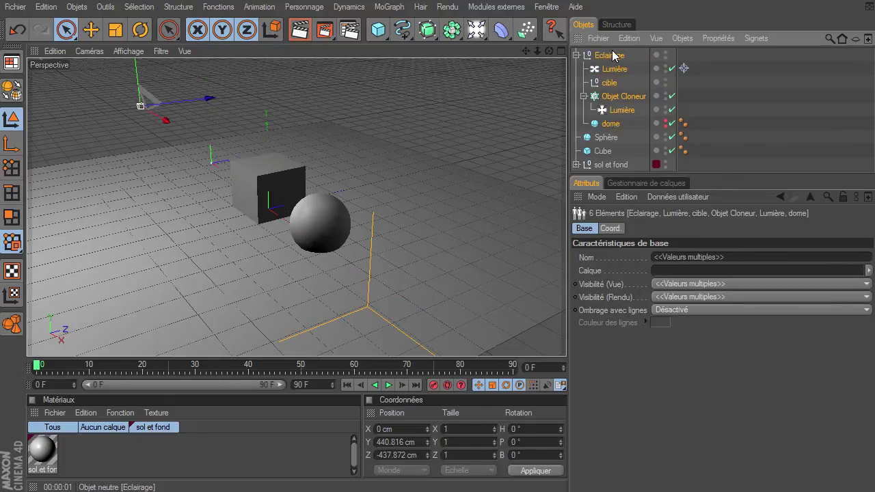
Put the Eclairage group's lighting objects on a new layer.
right_click(593, 57)
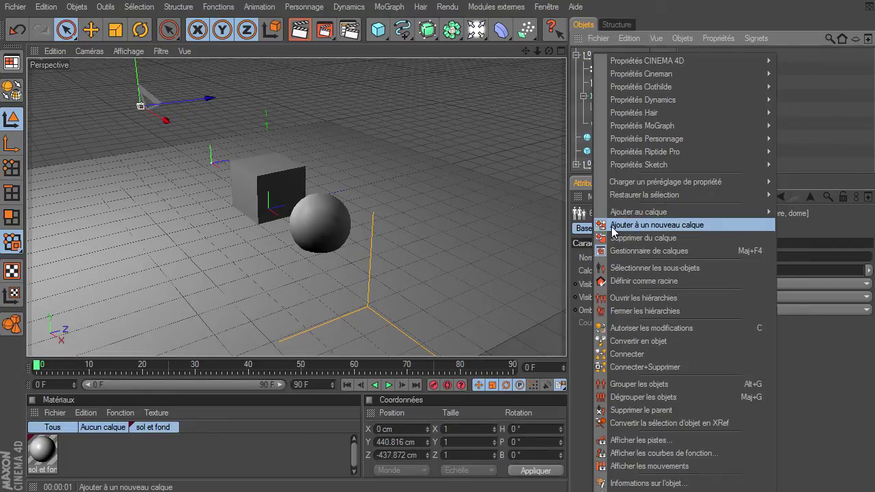
left_click(613, 227)
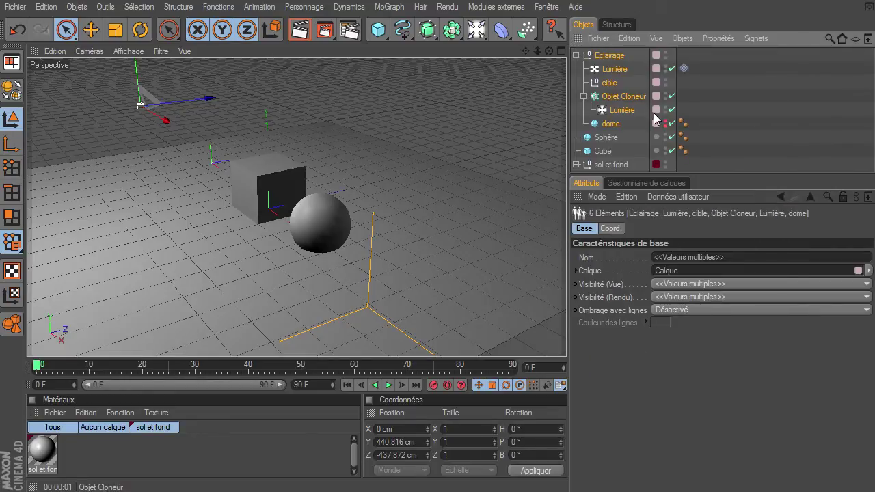
left_click(577, 56)
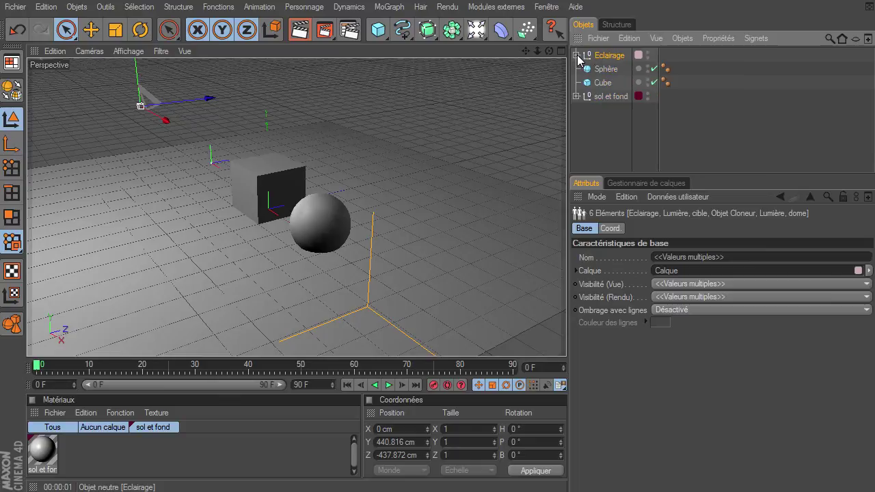
left_click(647, 183)
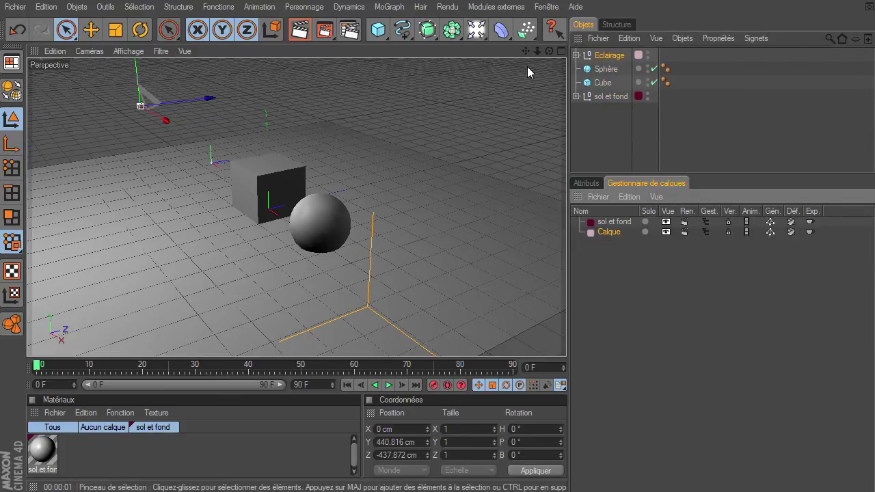
Open the Layer Manager as a floating window and name the new layer Eclairage.
left_click(546, 8)
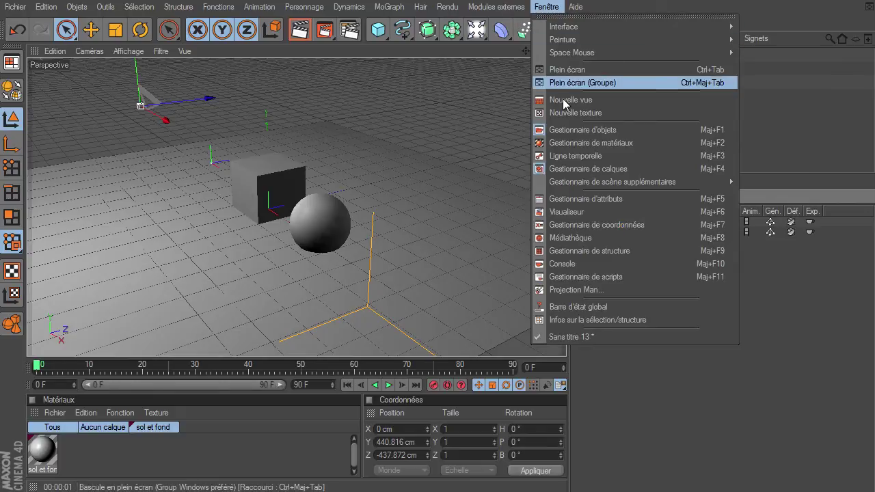
left_click(571, 171)
right_click(618, 186)
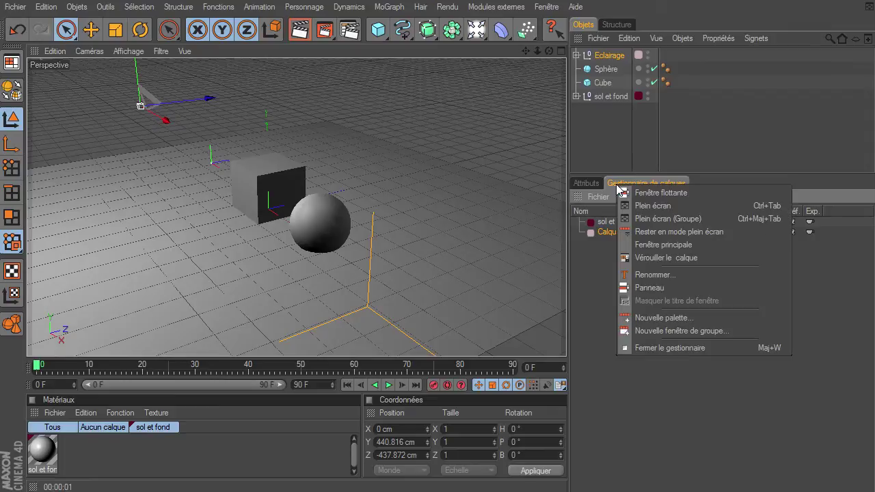
left_click(639, 194)
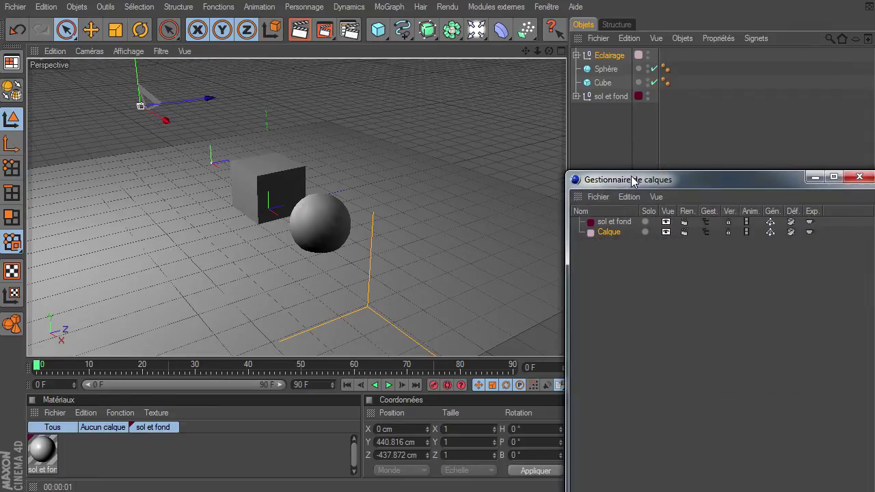
left_click(641, 91)
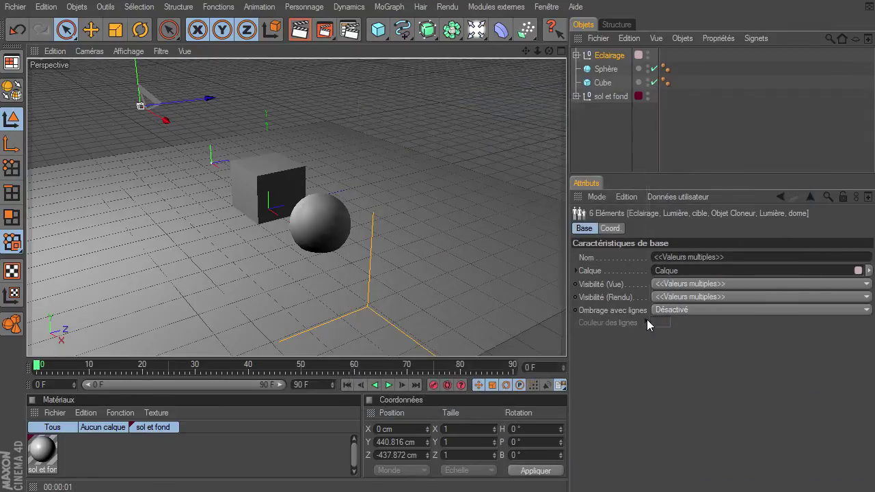
left_click(549, 8)
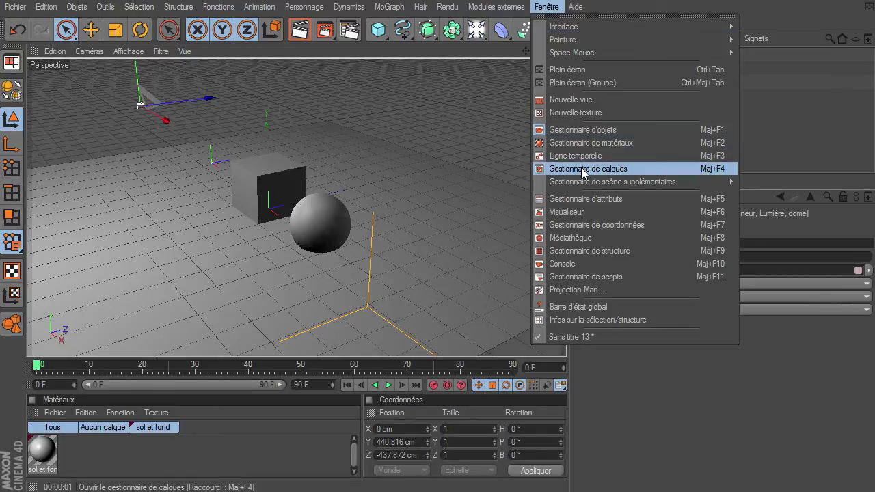
left_click(585, 168)
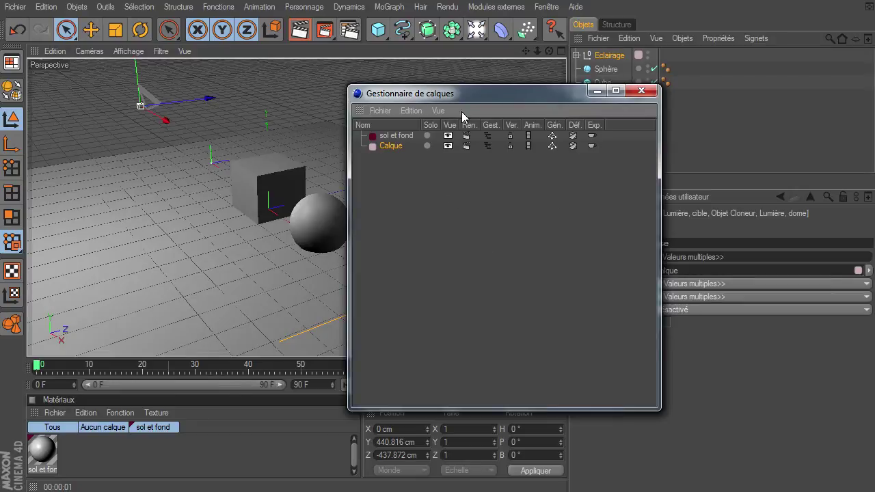
left_click_drag(461, 111, 602, 124)
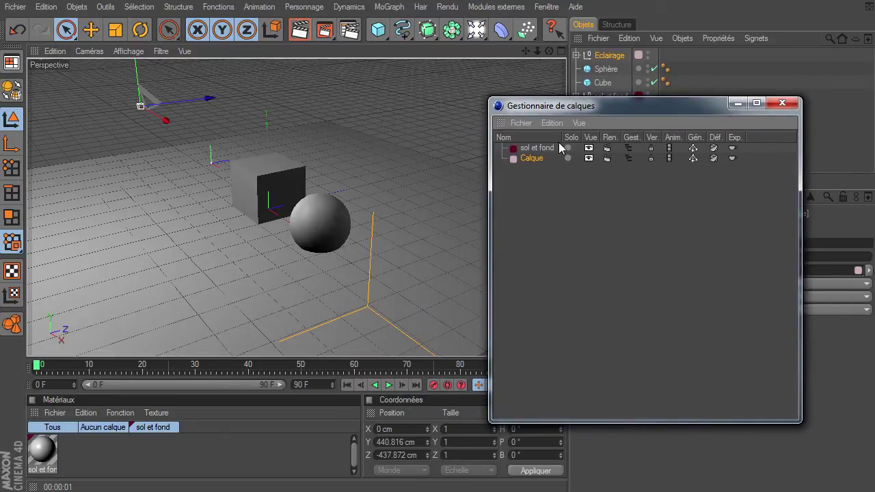
double_click(529, 159)
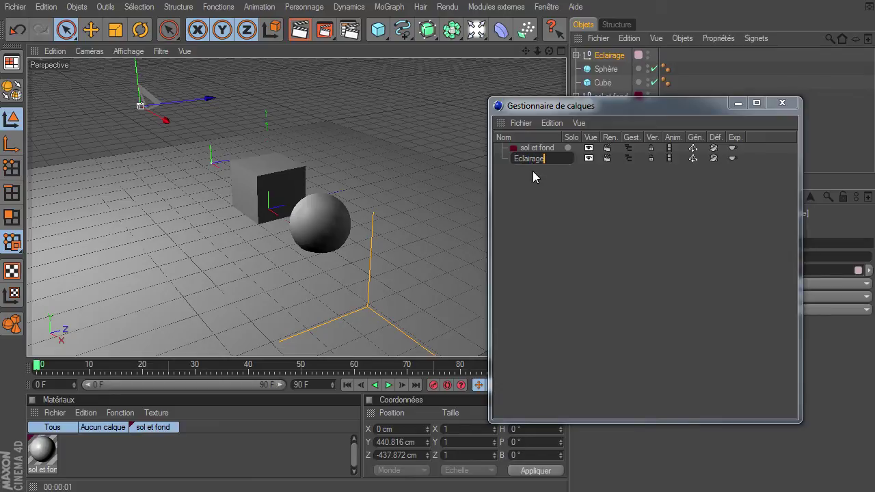
key("Return")
Dock the Layer Manager beside Attributes and place Eclairage below sol et fond.
left_click_drag(592, 112, 181, 108)
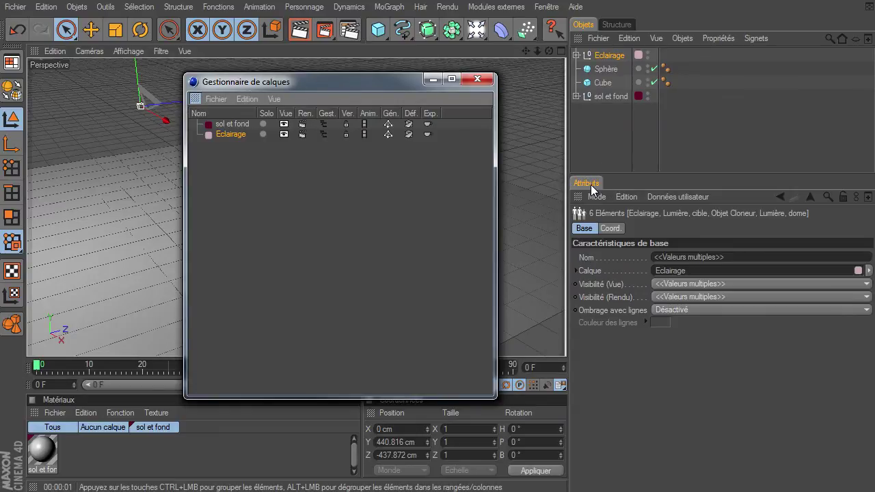
left_click_drag(590, 184, 590, 186)
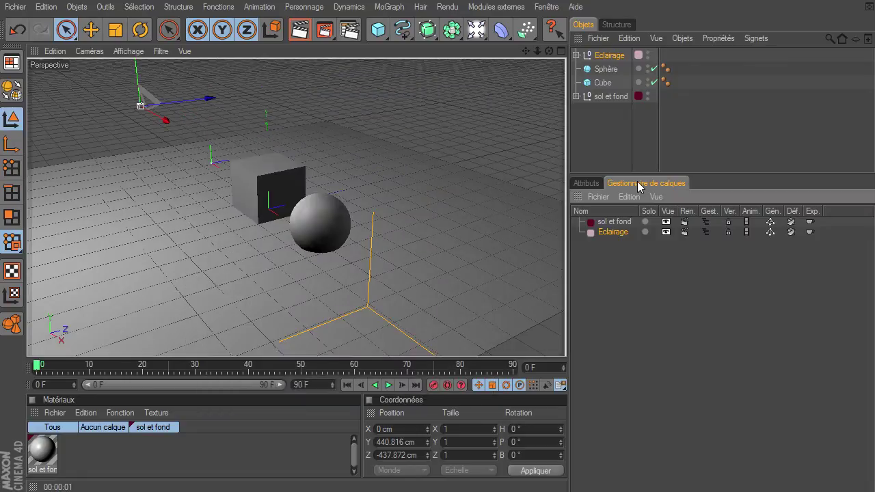
left_click(586, 185)
left_click(627, 183)
left_click(587, 184)
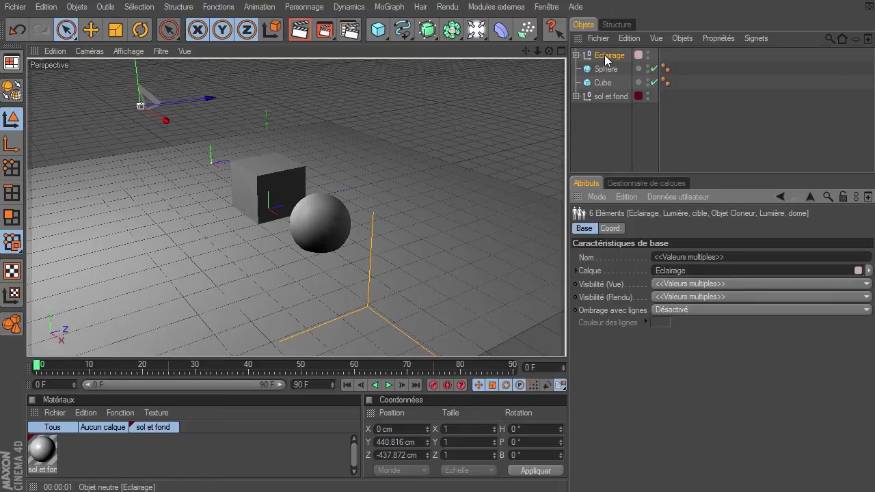
left_click_drag(605, 115, 604, 110)
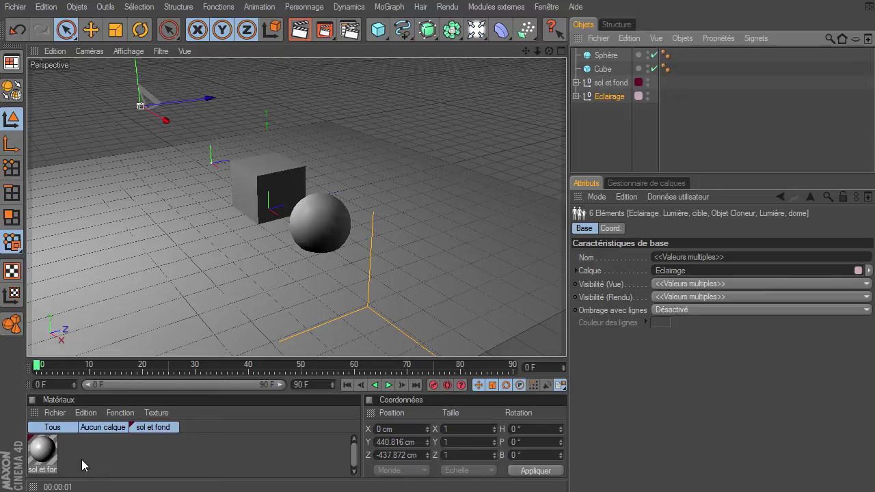
Open sol et fond in the Material Editor, render a preview, and disable Spécularité.
double_click(41, 451)
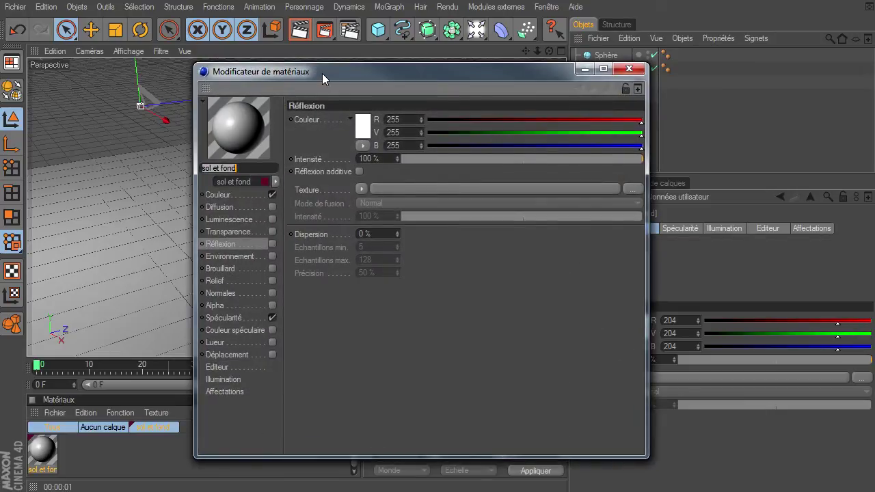
left_click_drag(322, 73, 535, 32)
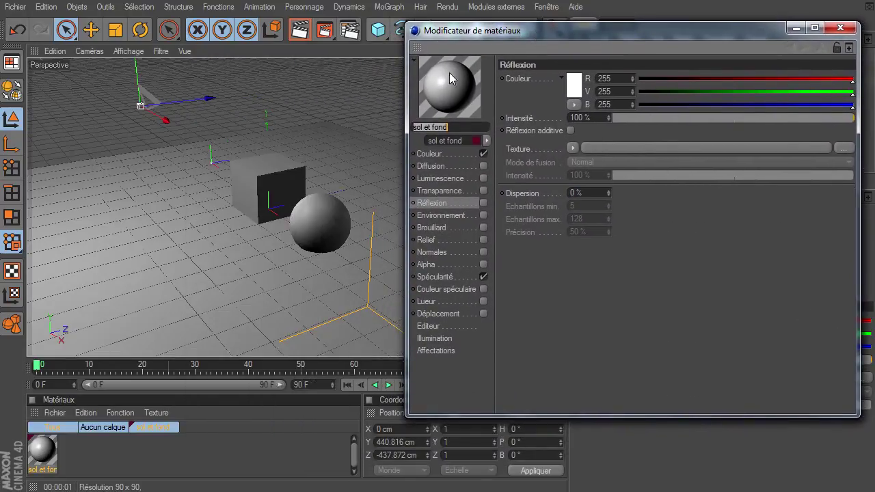
left_click_drag(408, 100, 463, 105)
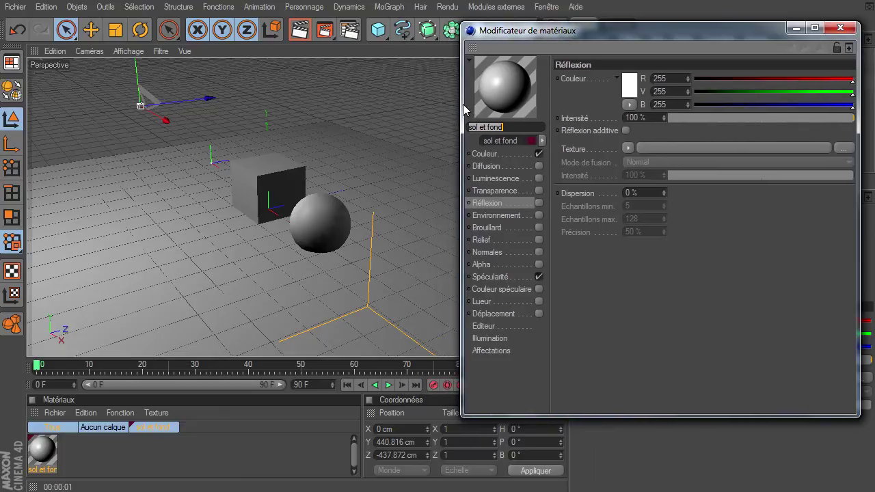
left_click(299, 30)
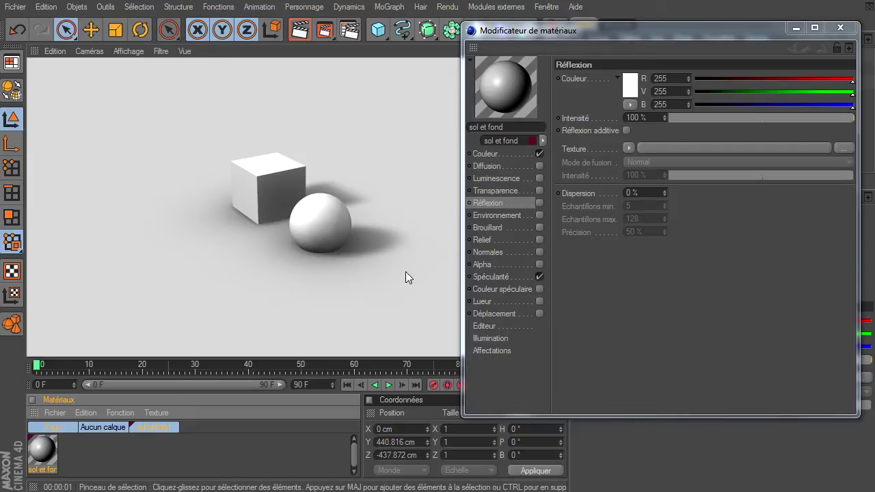
left_click(497, 154)
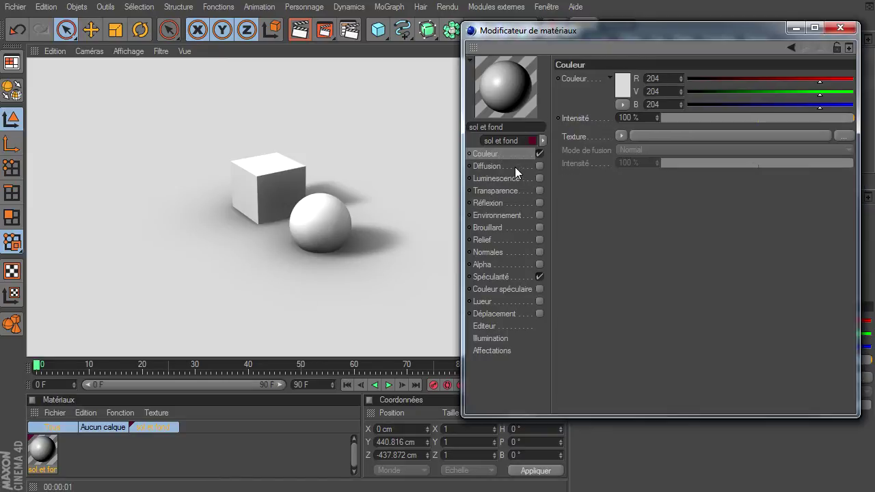
left_click(539, 277)
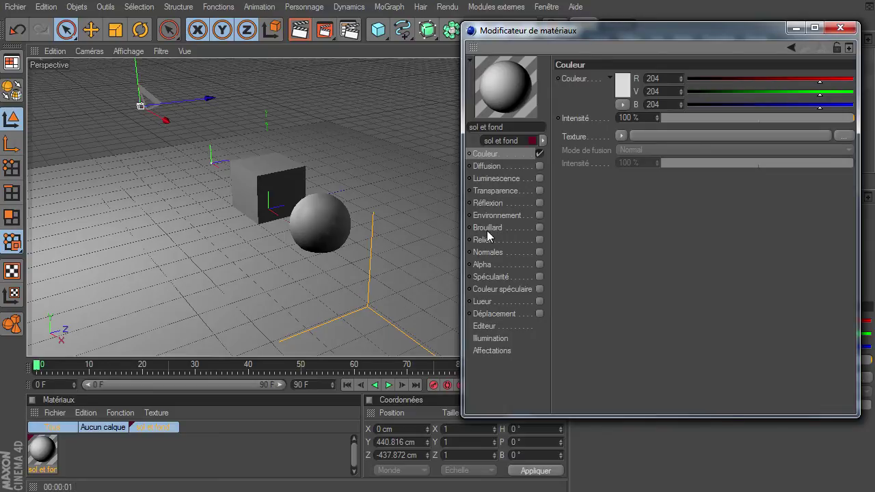
Enable Réflexion on sol et fond with 15 % intensity.
left_click(540, 204)
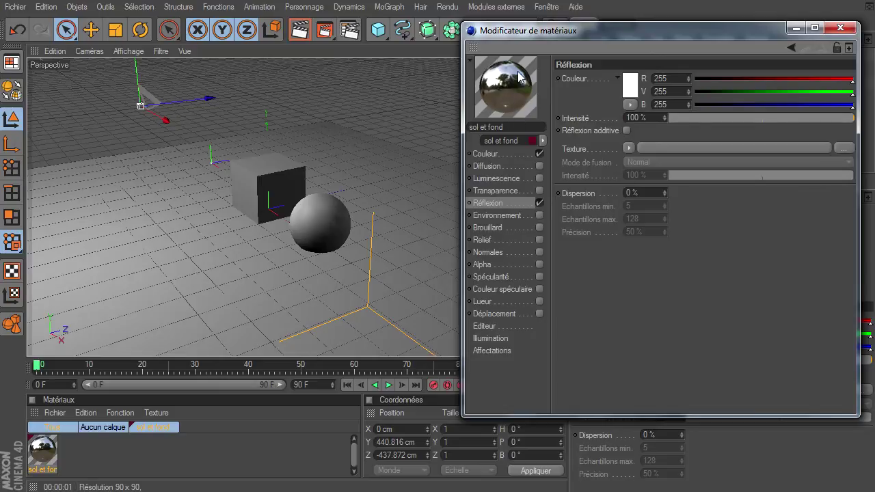
double_click(636, 117)
type("15")
key("Return")
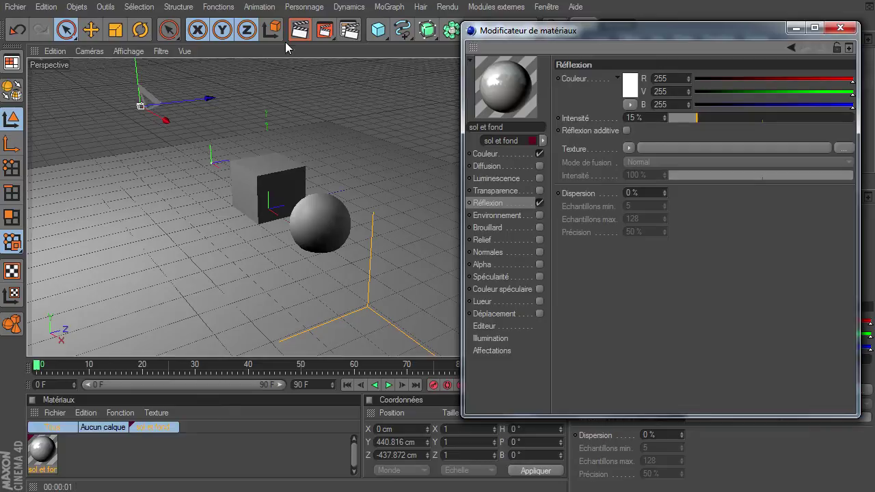
Render the reflection, then test a 15 % reflection dispersion with another render.
left_click(299, 30)
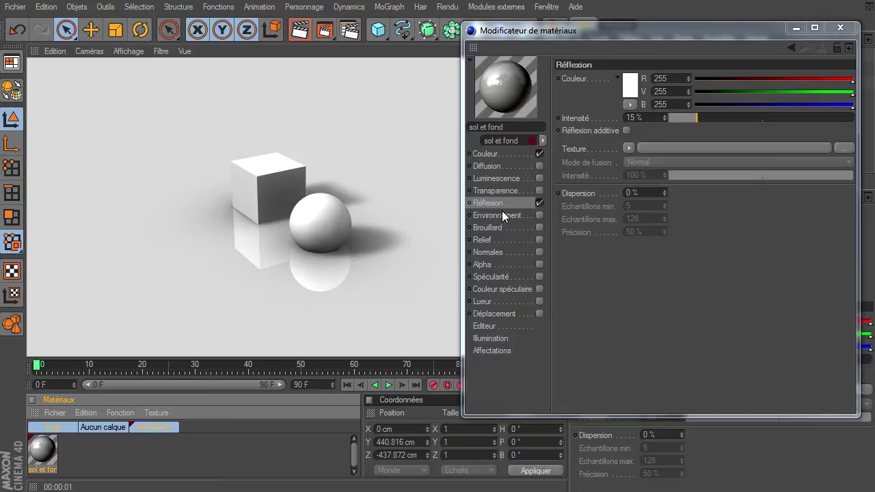
left_click(646, 193)
type("15")
key("Return")
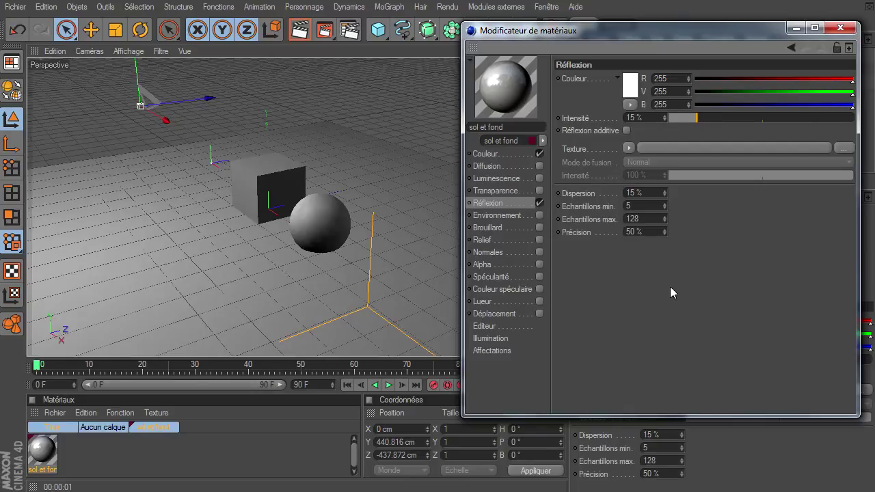
left_click(295, 27)
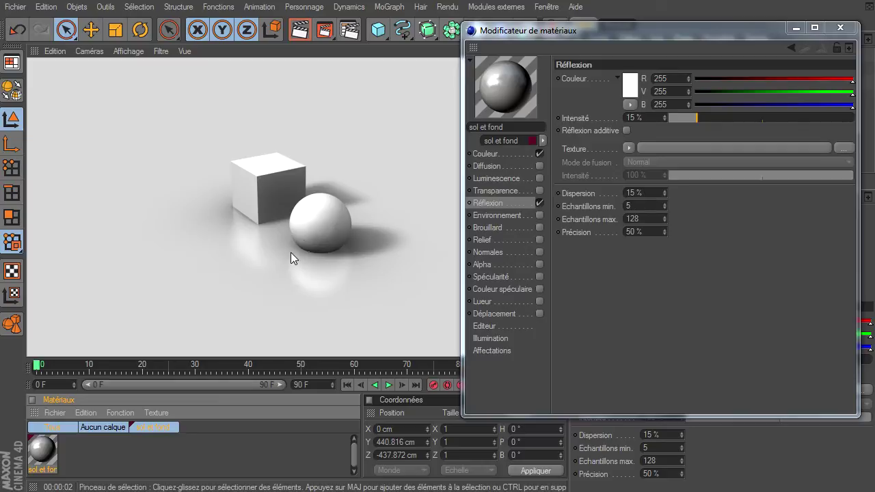
Reset dispersion to 0 %, render sharp reflections, and enable the Relief channel.
double_click(645, 193)
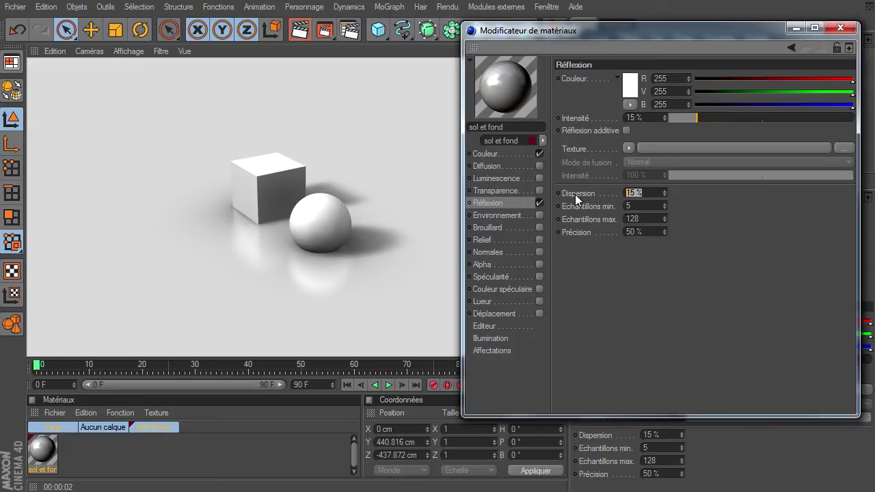
type("0")
key("Return")
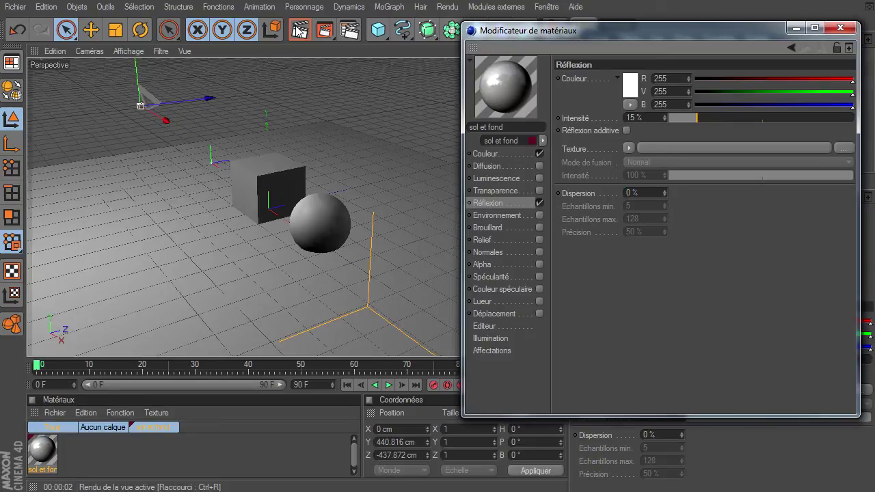
left_click(299, 32)
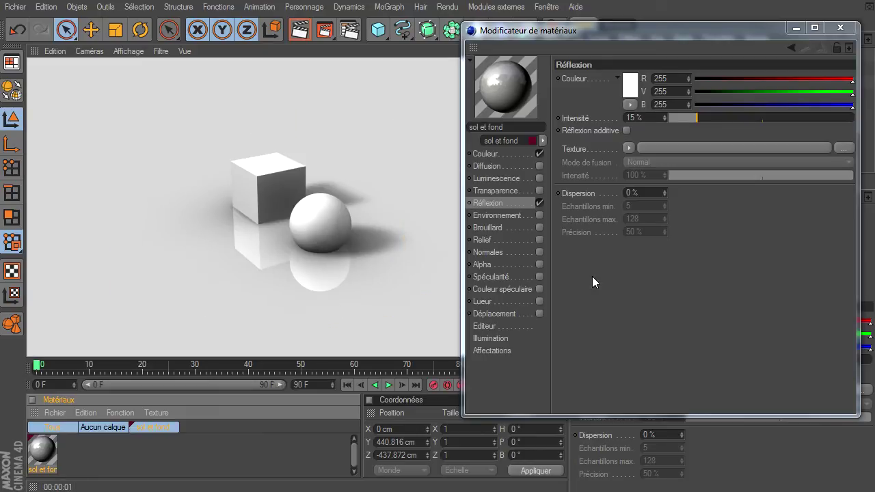
left_click(483, 242)
left_click(540, 240)
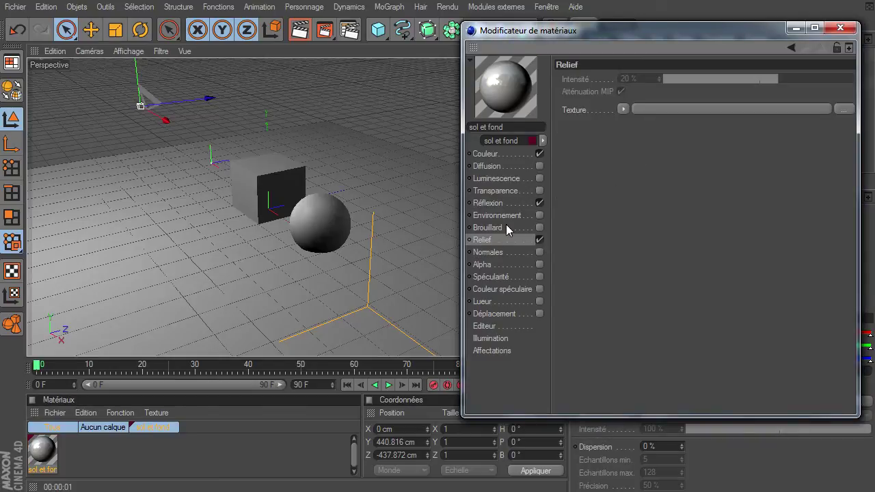
Load a Bruit noise shader as the Relief channel's texture.
left_click(623, 109)
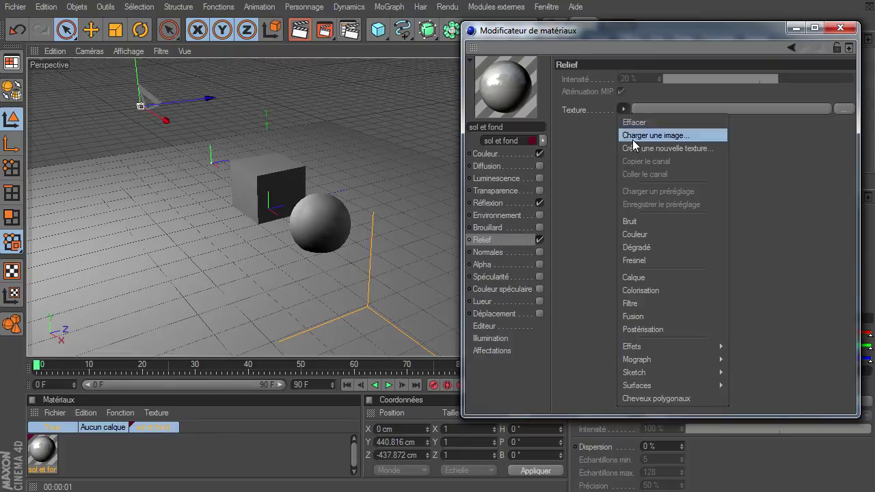
left_click(651, 222)
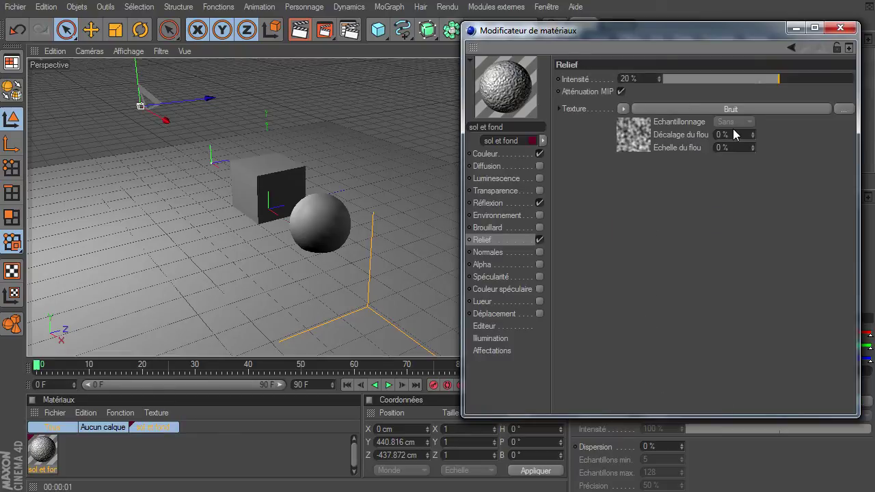
left_click(697, 108)
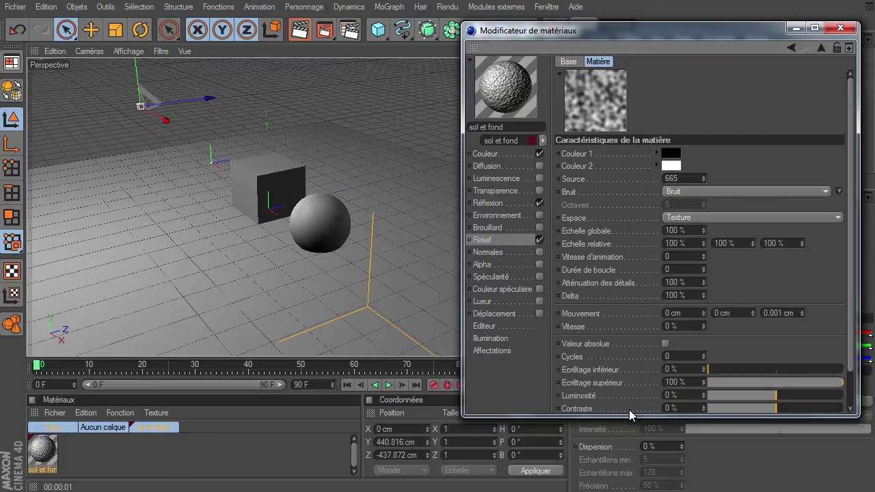
left_click_drag(628, 415, 628, 470)
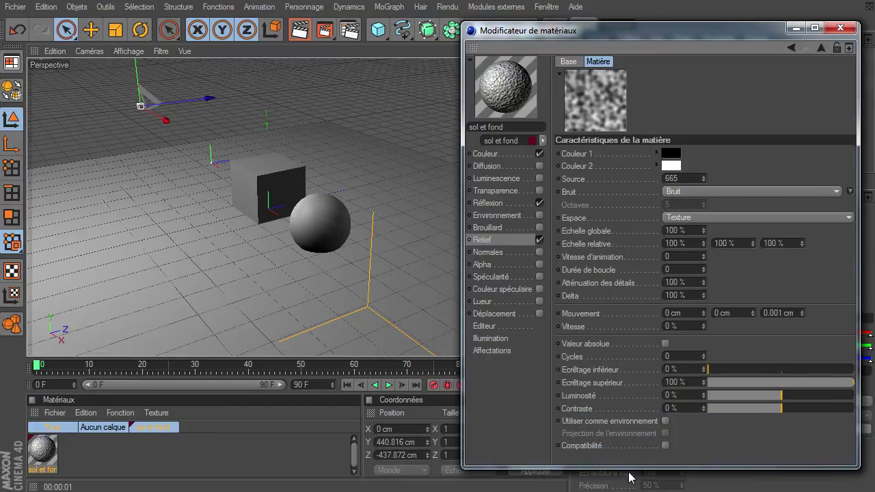
Set the noise's Échelle globale and Delta both to 10 %.
left_click(684, 231)
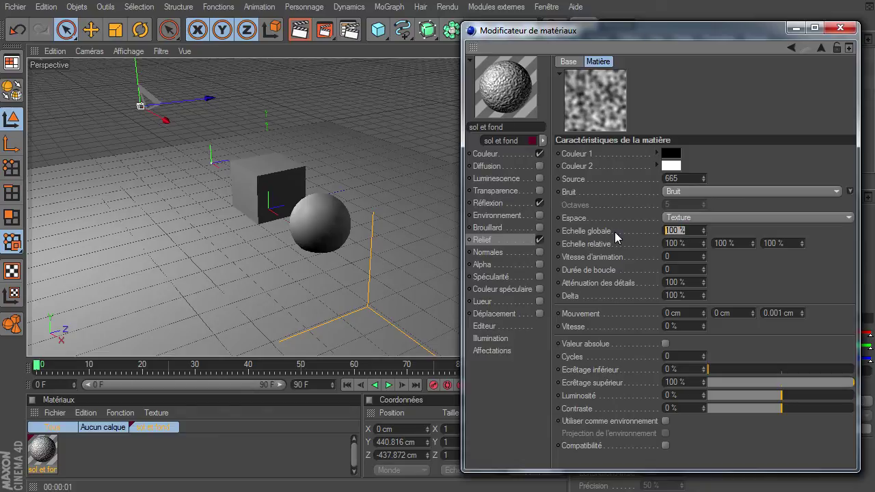
type("10")
left_click(688, 298)
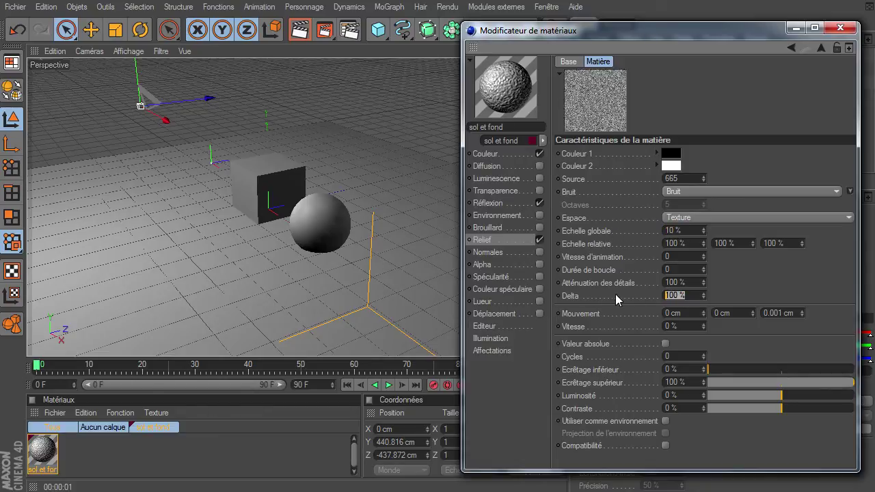
type("10")
key("Return")
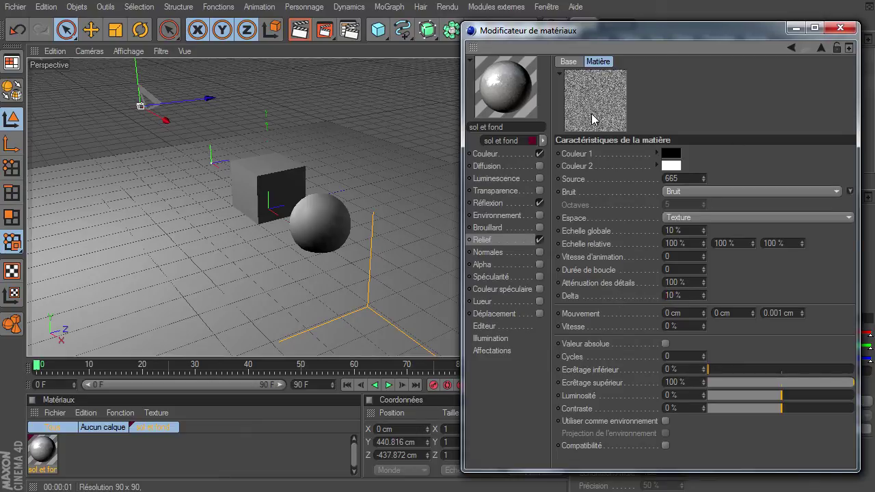
left_click(697, 192)
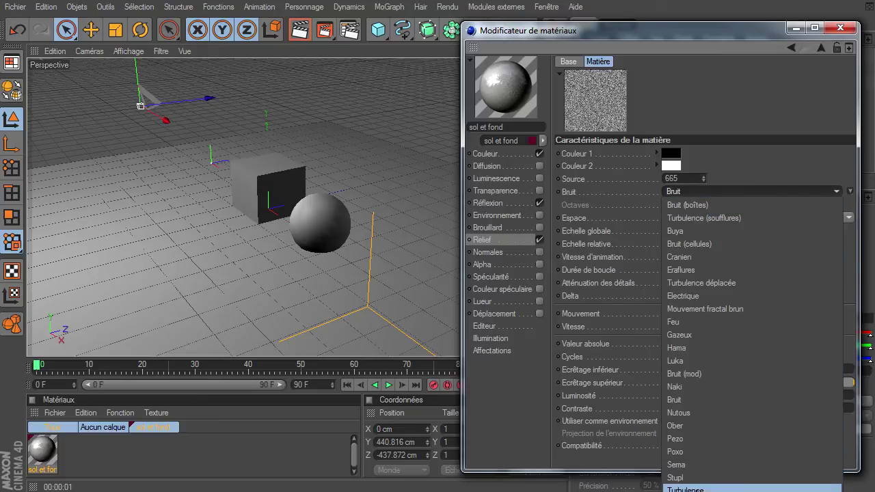
Switch the bump noise to Luka, render the bumpy floor, and close the Material Editor.
left_click(704, 488)
left_click(299, 30)
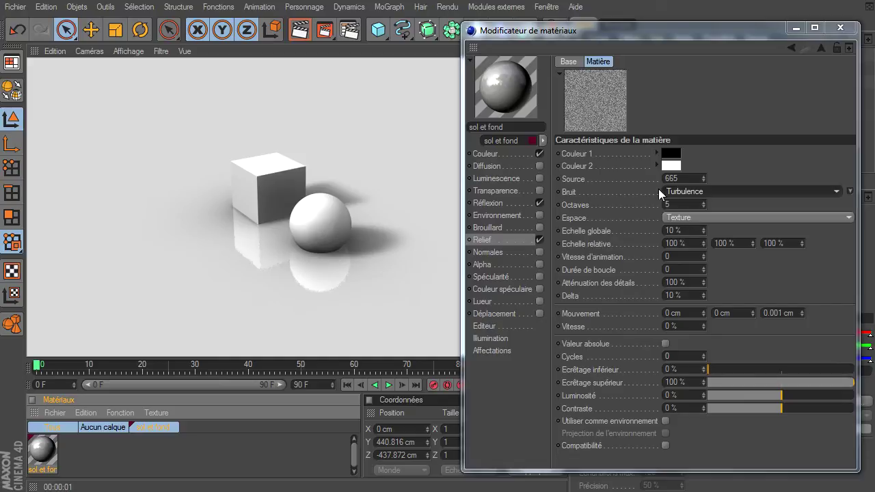
left_click(683, 194)
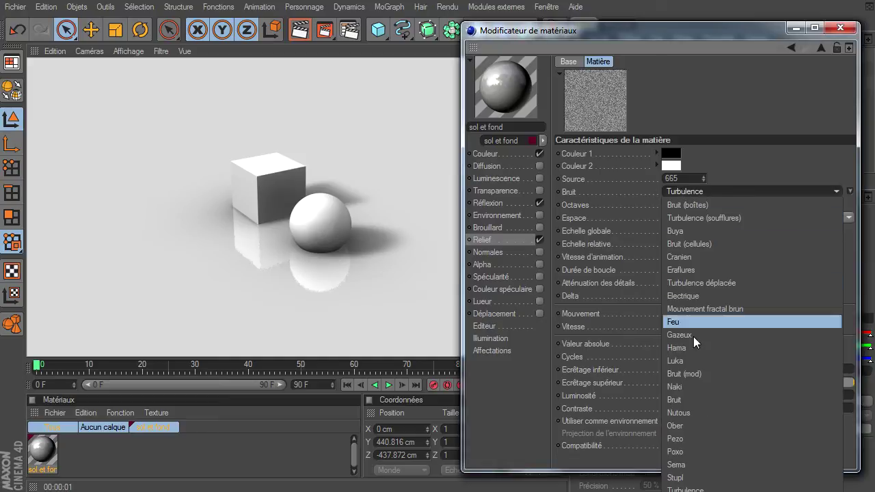
left_click(688, 361)
left_click(299, 30)
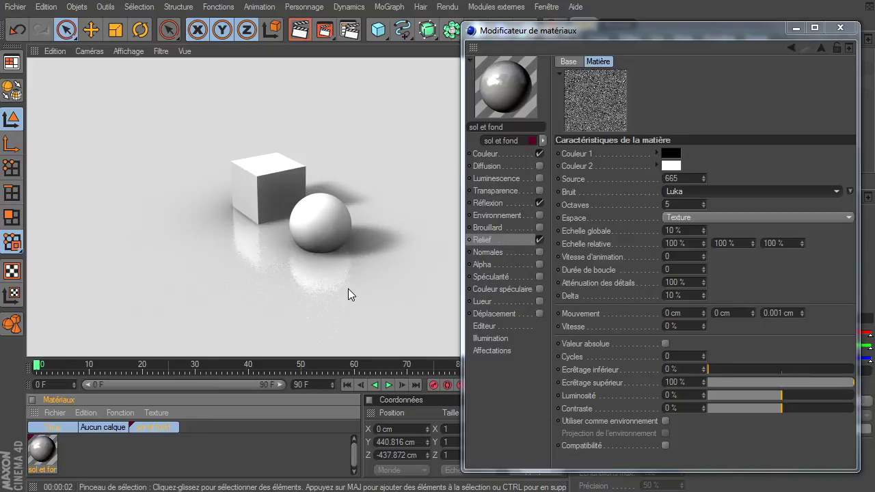
left_click(840, 27)
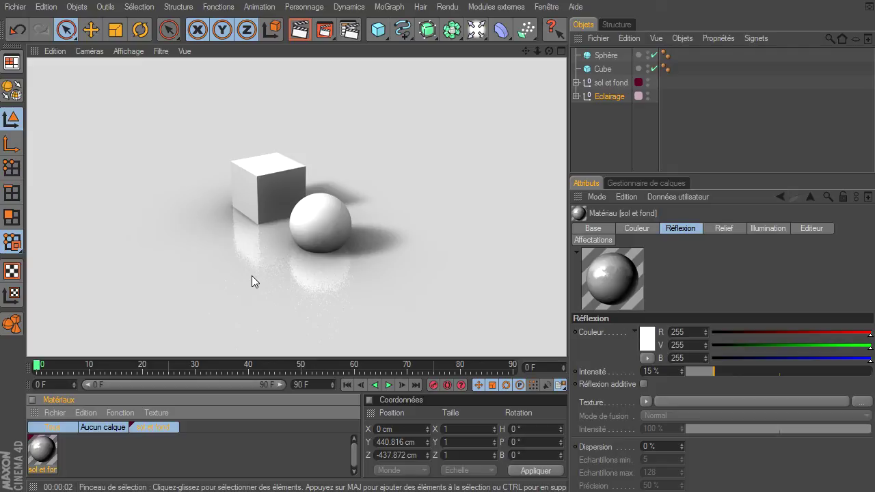
Change the sol et fond material's Couleur to dark grey R 38, V 38, B 38.
double_click(43, 451)
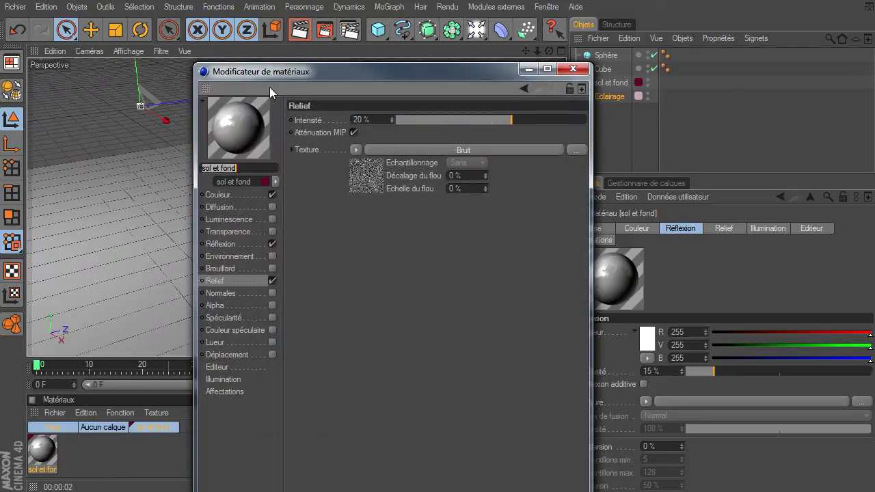
left_click_drag(287, 77, 488, 52)
left_click(443, 149)
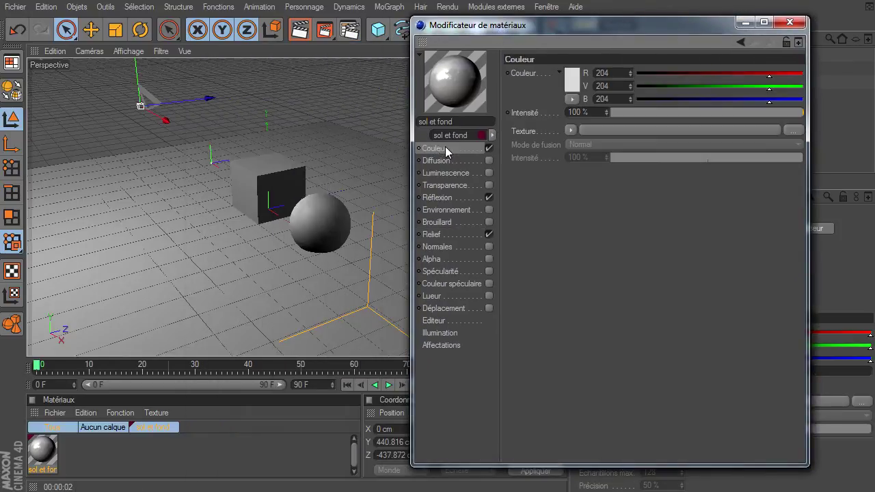
left_click(571, 77)
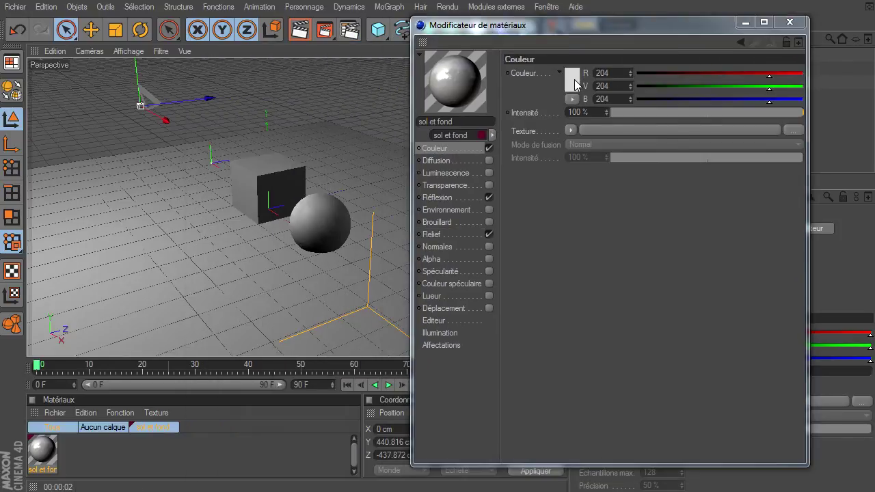
mouse_move(538, 94)
left_mouse_down()
mouse_move(508, 96)
mouse_move(458, 137)
left_mouse_up()
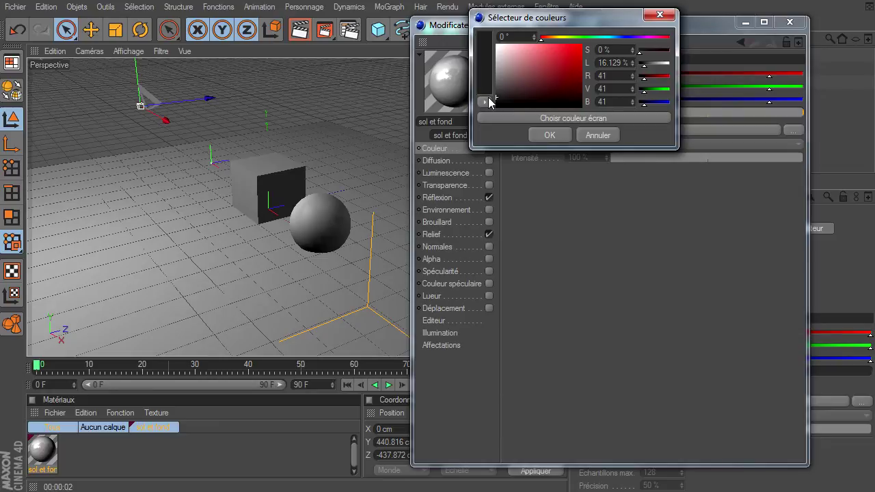
left_click_drag(458, 137, 491, 102)
left_click(541, 136)
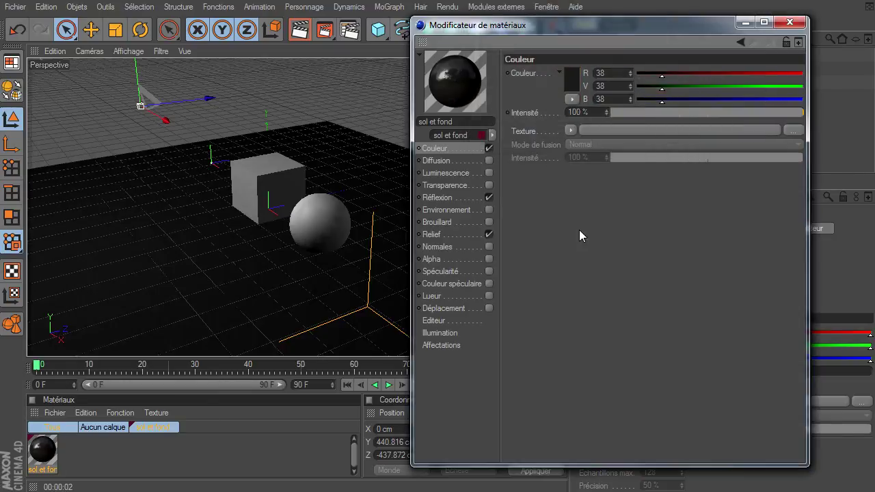
left_click(790, 22)
Render a preview of the dark floor, then delete the Sphère object.
left_click(303, 30)
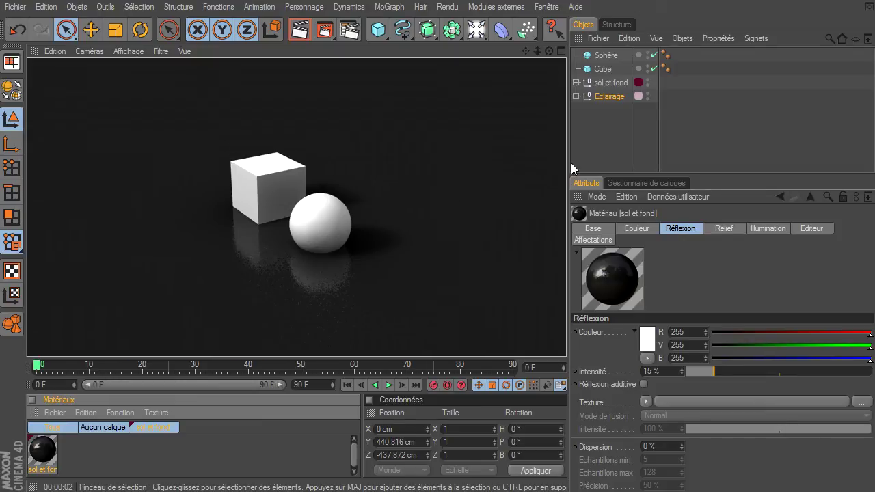
left_click(603, 57)
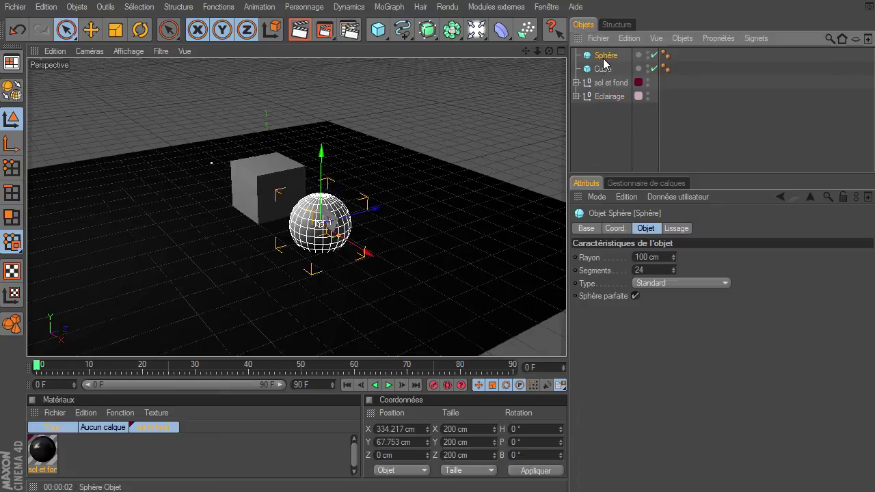
key("Delete")
key("Delete")
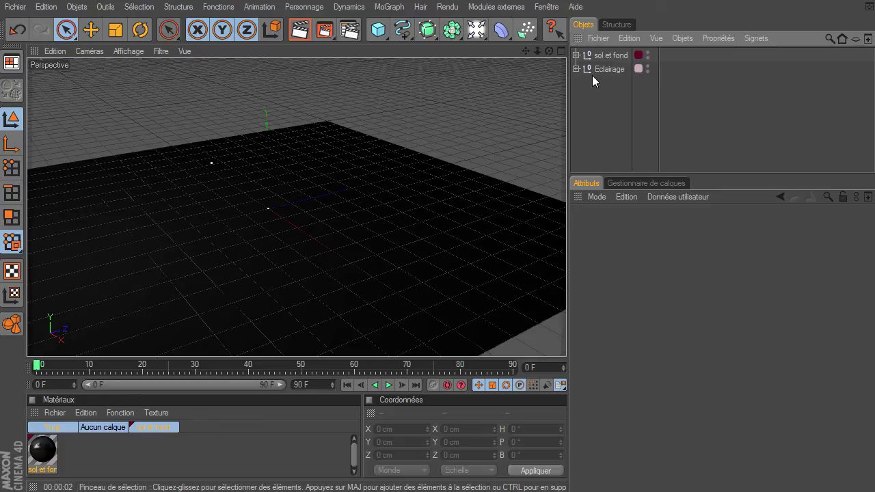
Save the scene under the new name 'scene de base 2'.
left_click(21, 9)
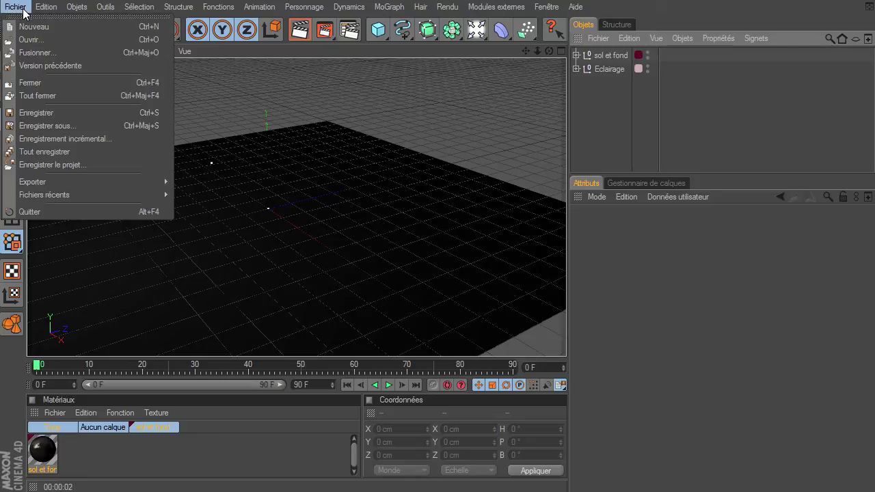
left_click(54, 126)
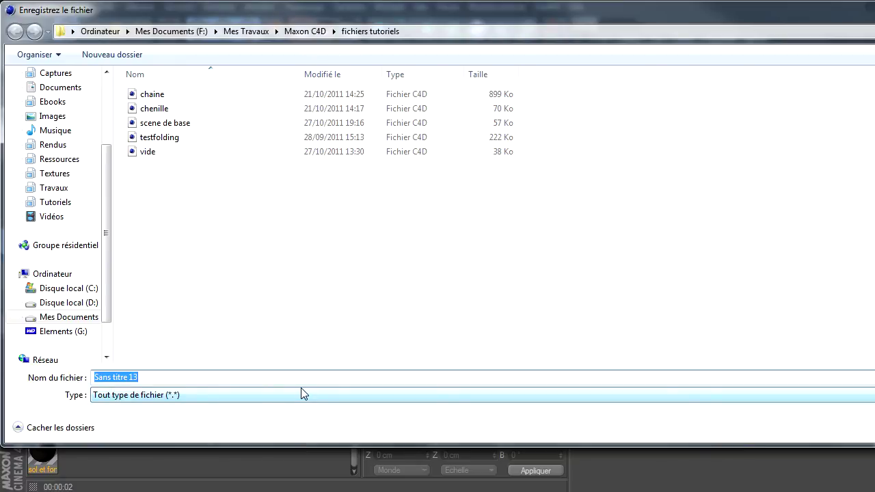
type("scene ")
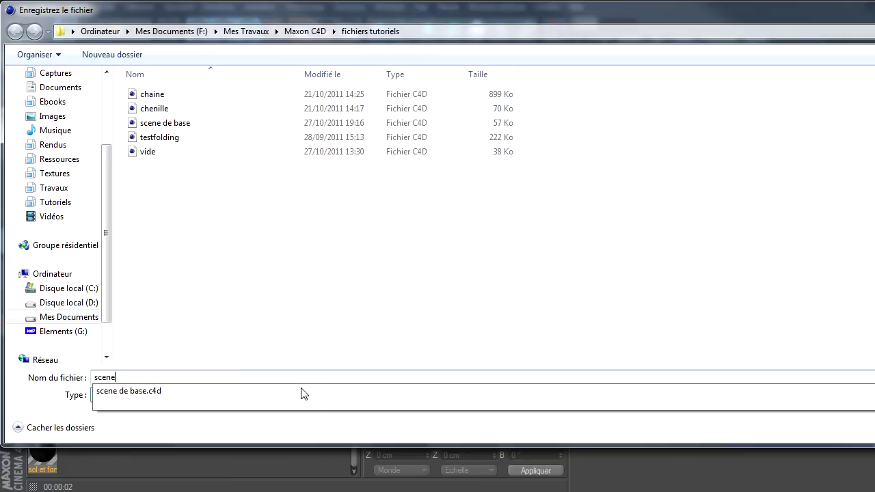
type("de base 2")
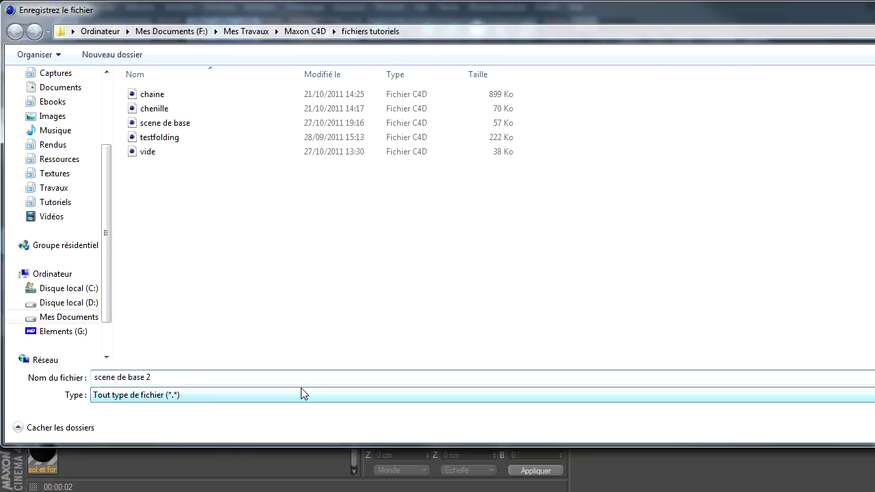
key("Return")
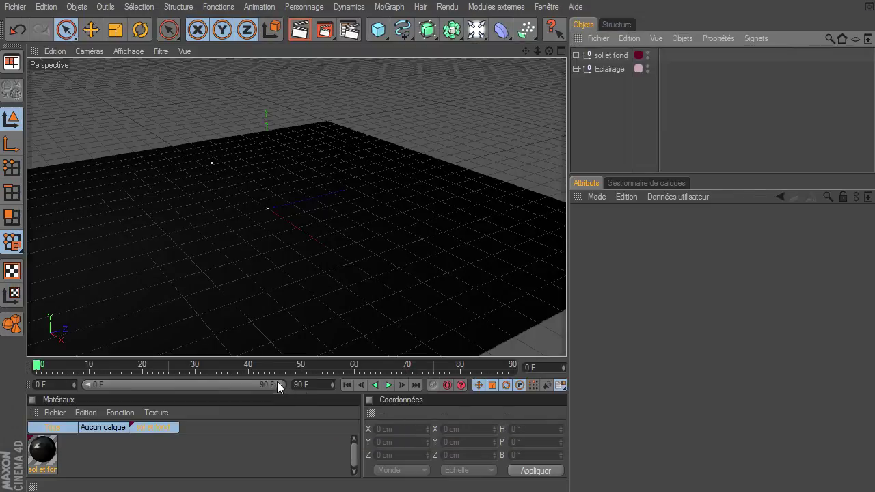
Close the saved scene and add a default 200 cm Cube to the new scene.
left_click(15, 7)
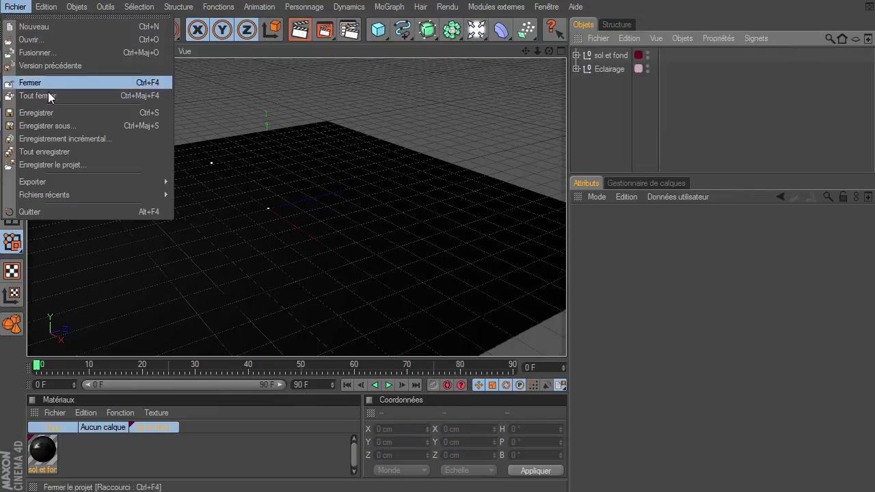
left_click(49, 95)
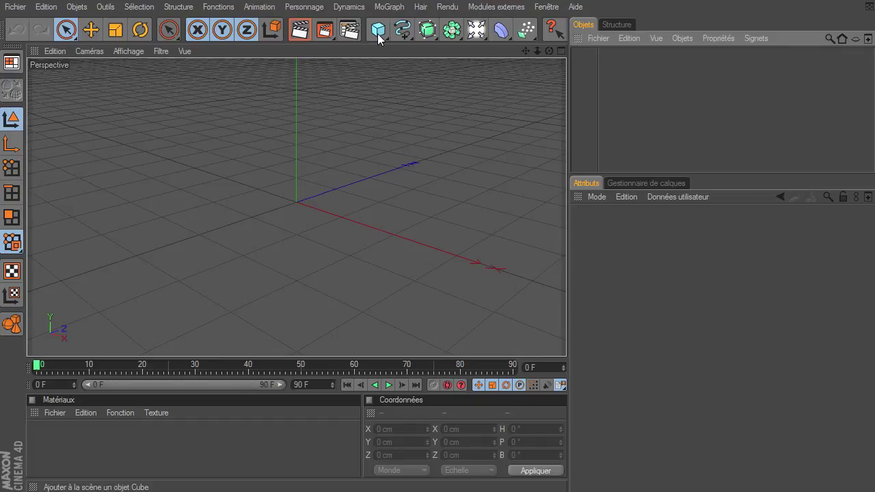
left_click_drag(377, 29, 448, 47)
left_click(451, 47)
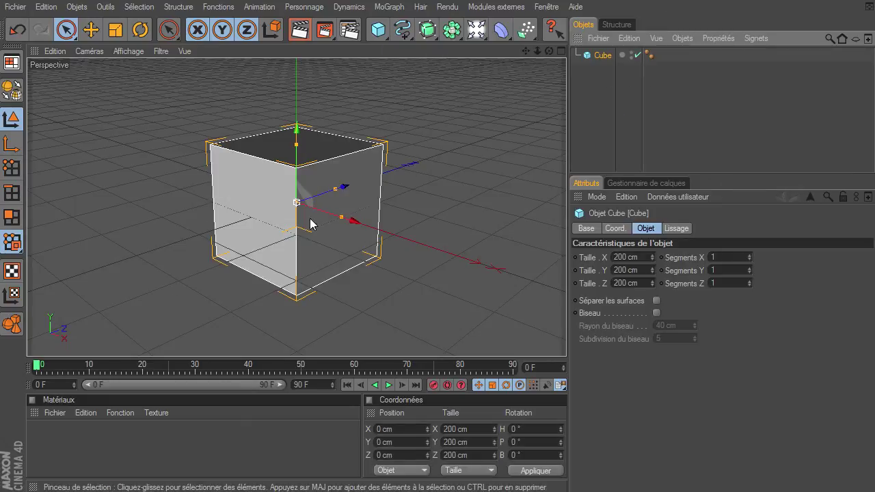
left_click(16, 8)
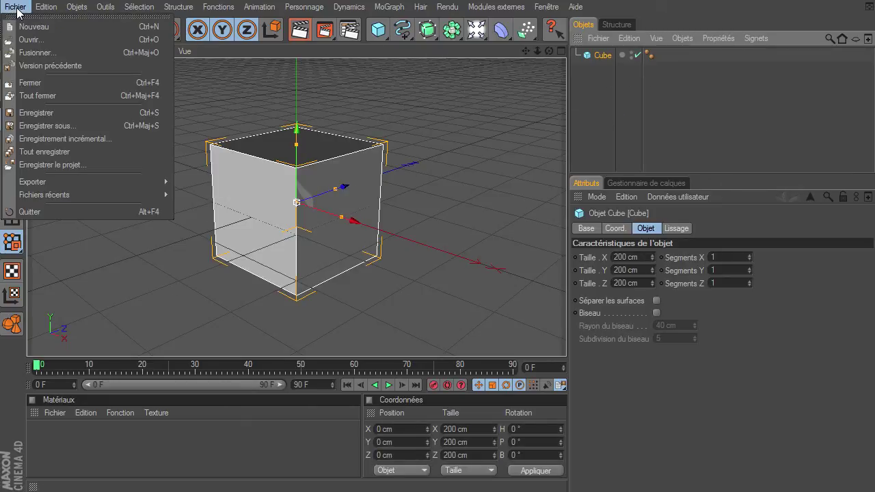
Merge scene de base 2 into the cube scene and render a preview.
left_click(54, 58)
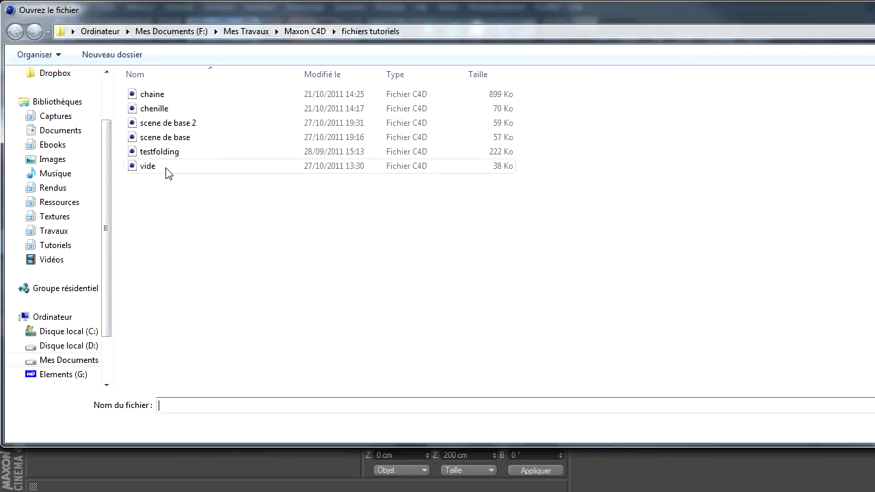
left_click(164, 124)
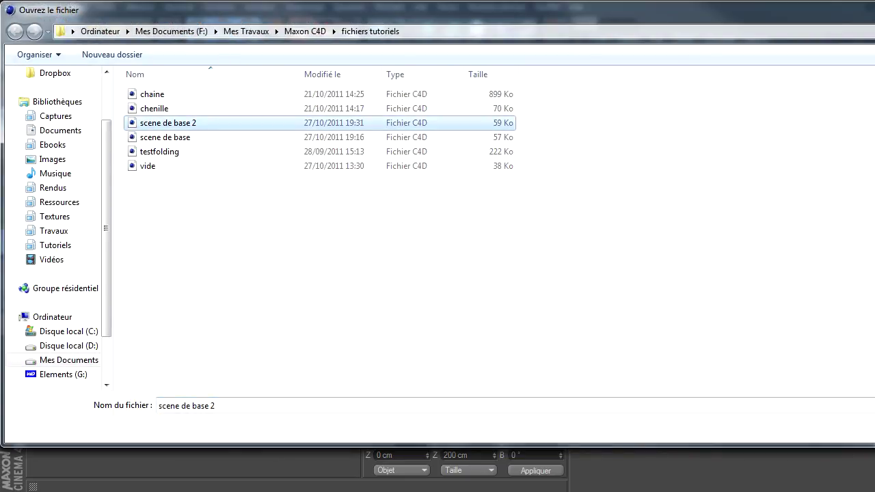
double_click(164, 123)
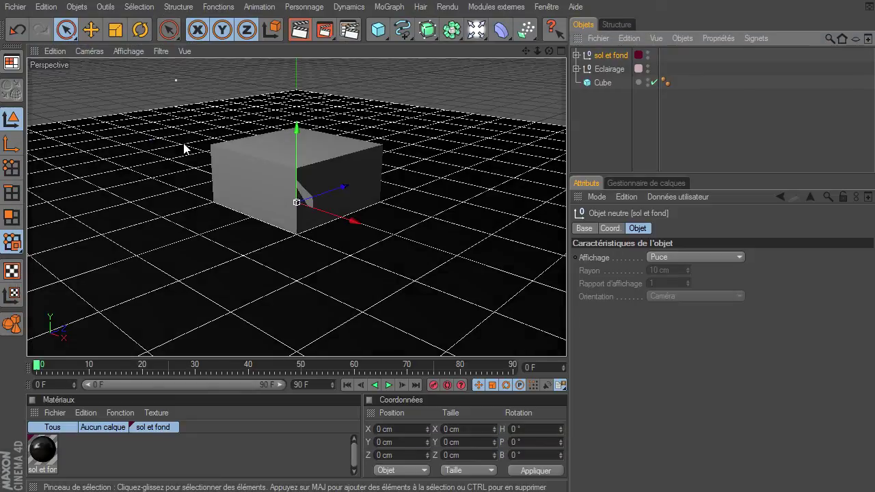
left_click(300, 29)
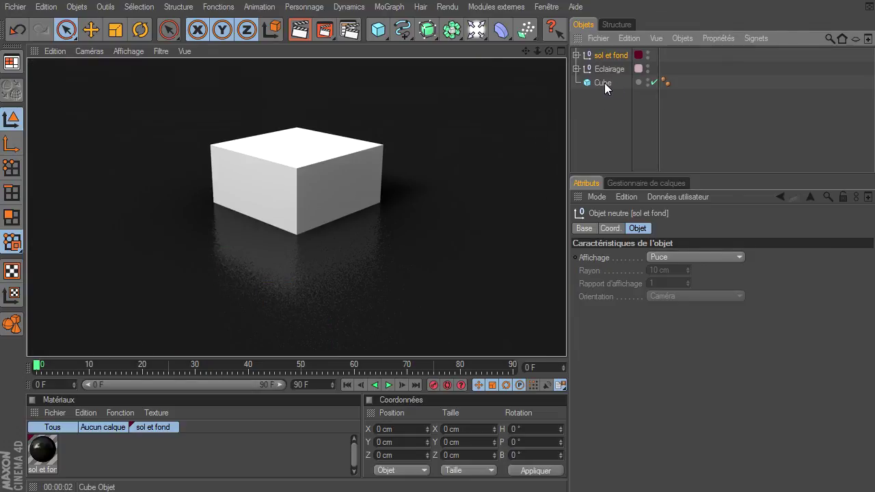
Raise the Cube to about Y 98 cm and render to check its placement.
left_click(604, 83)
left_click_drag(297, 128, 296, 63)
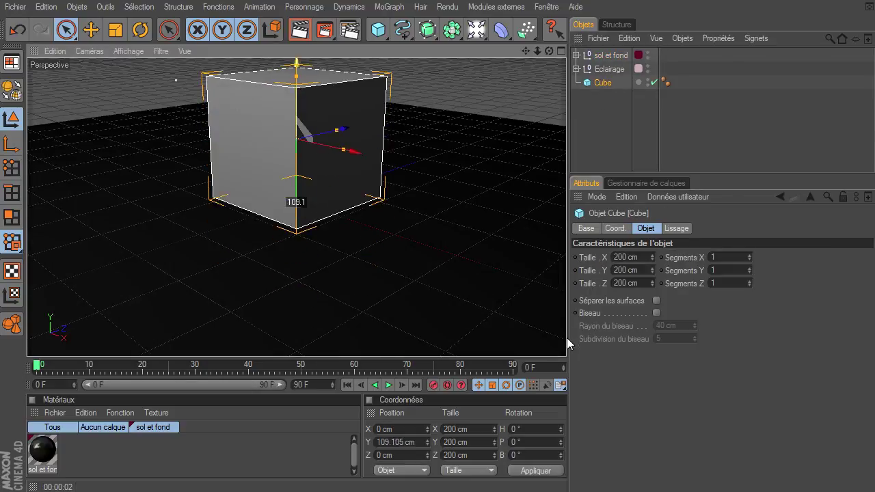
left_click_drag(566, 339, 449, 89)
key("ctrl+r")
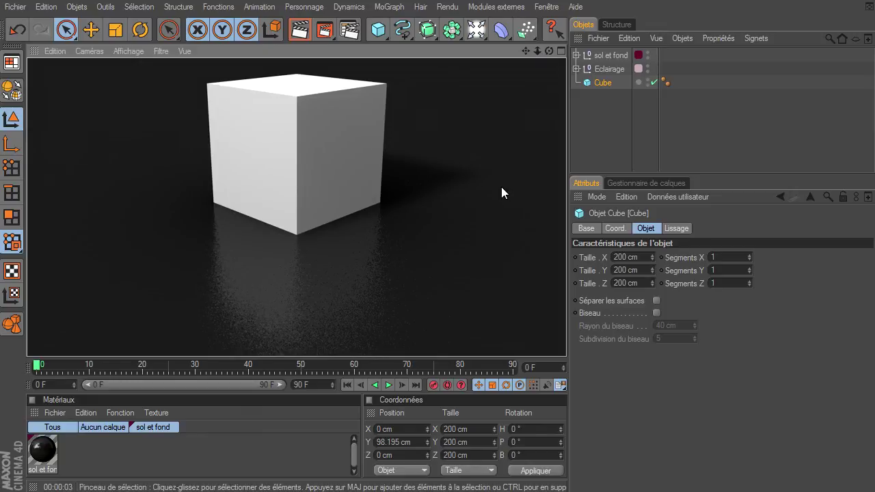
left_click(354, 157)
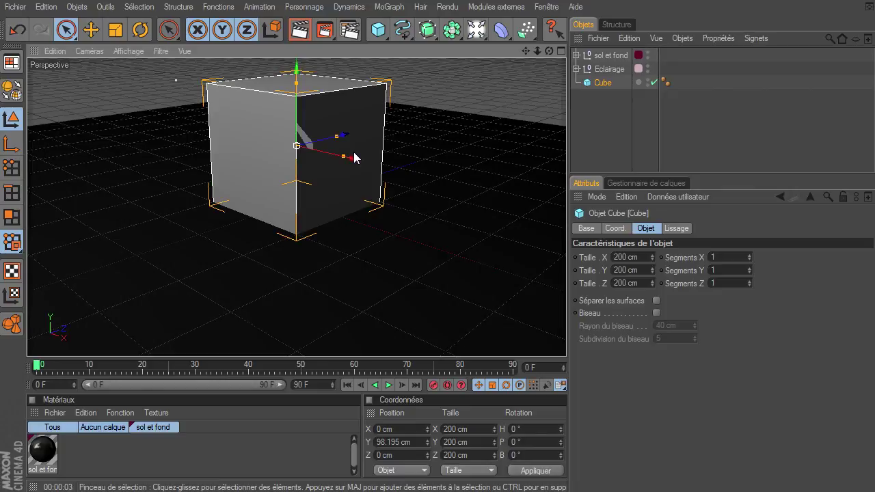